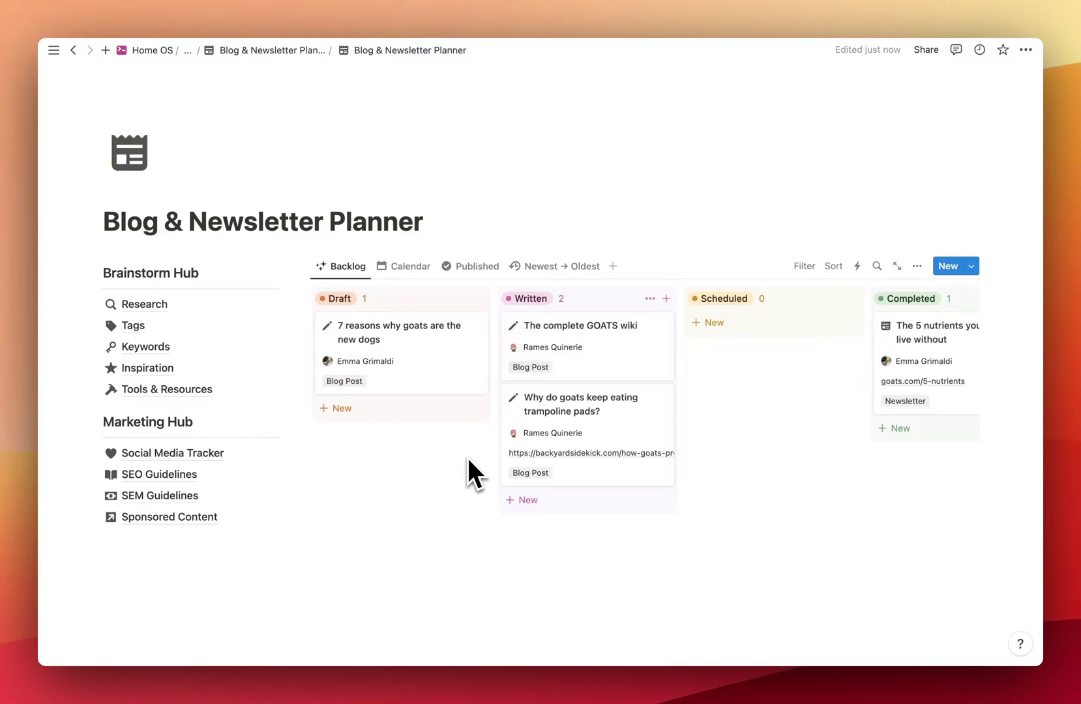
# Step: Scroll sideways across the planner board to view all its columns
pyautogui.hscroll(-5, 468, 458)
pyautogui.hscroll(-2, 468, 458)
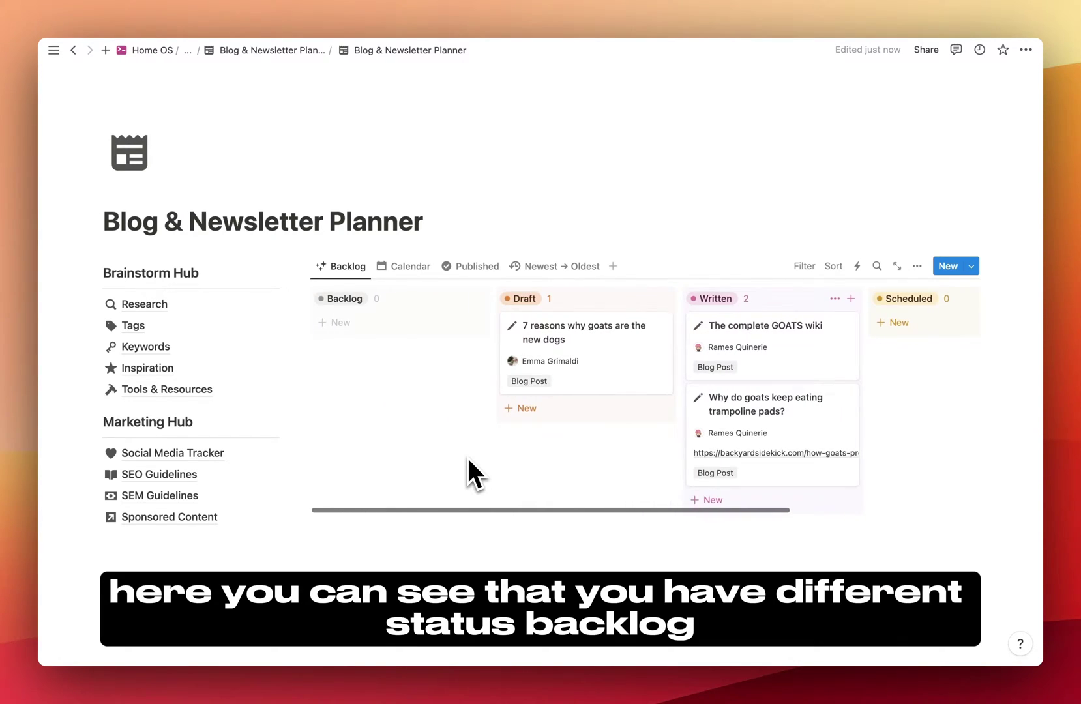
pyautogui.hscroll(3, 468, 458)
pyautogui.hscroll(5, 468, 457)
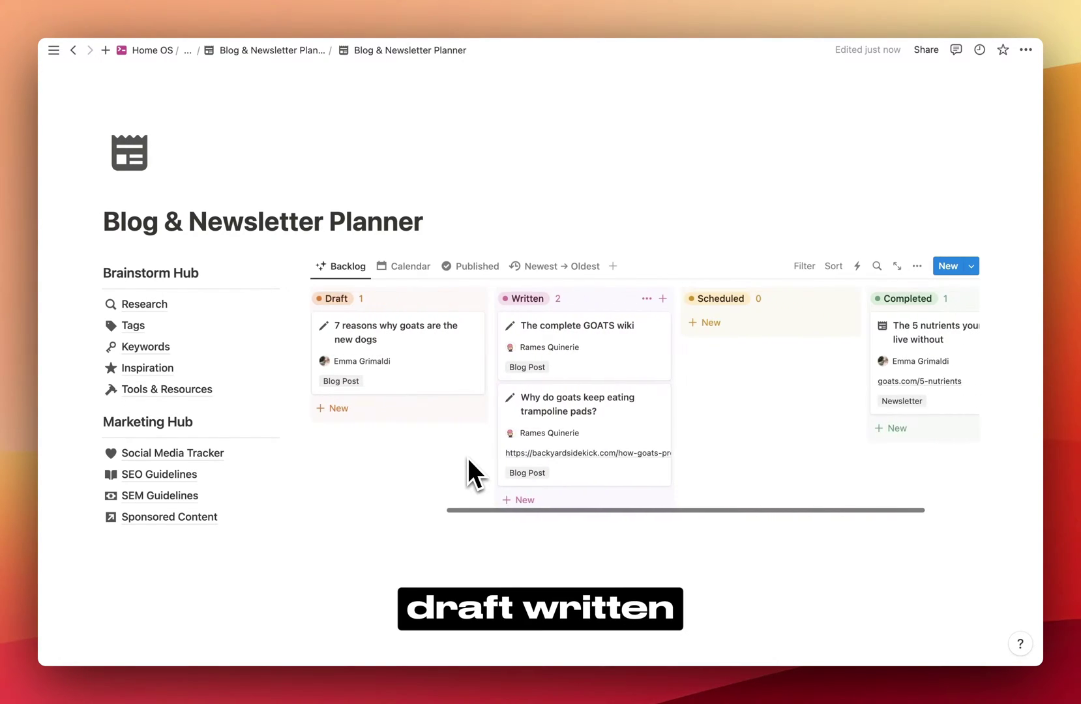
pyautogui.hscroll(-6, 679, 393)
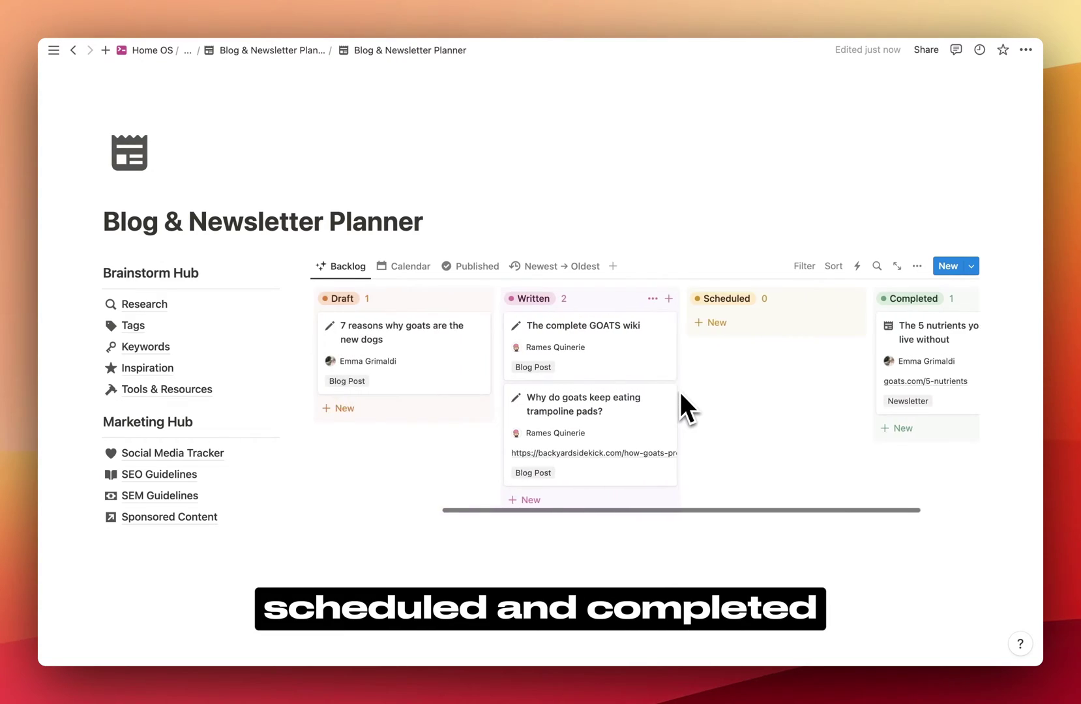
pyautogui.hscroll(3, 680, 393)
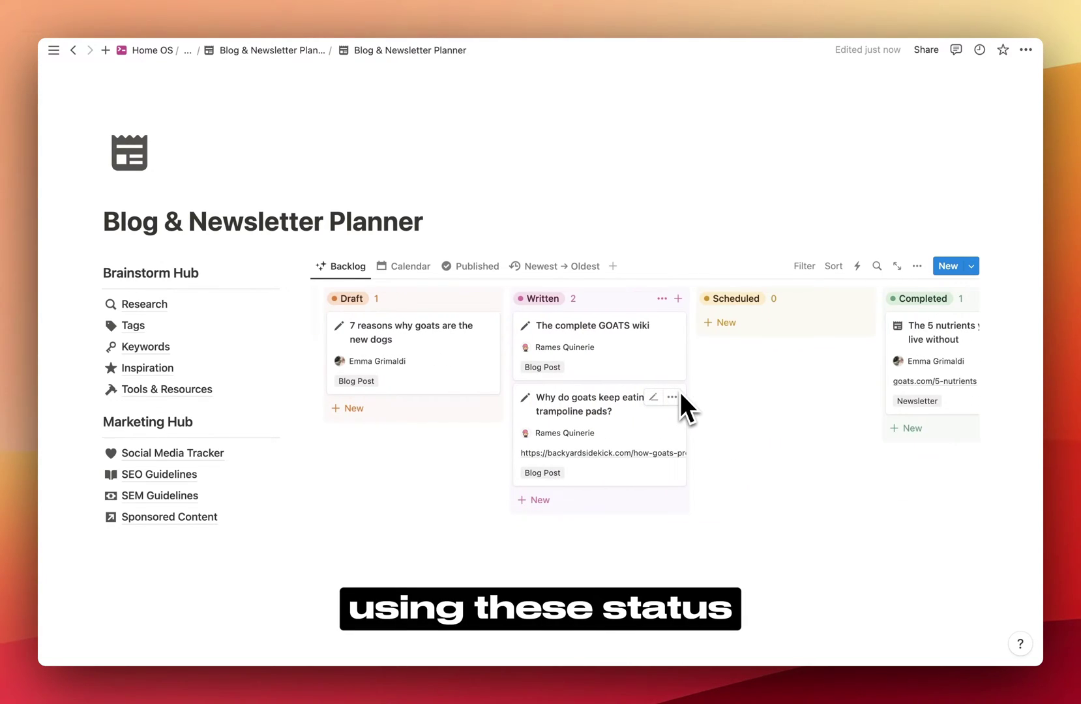
pyautogui.hscroll(-1, 680, 392)
pyautogui.hscroll(1, 680, 391)
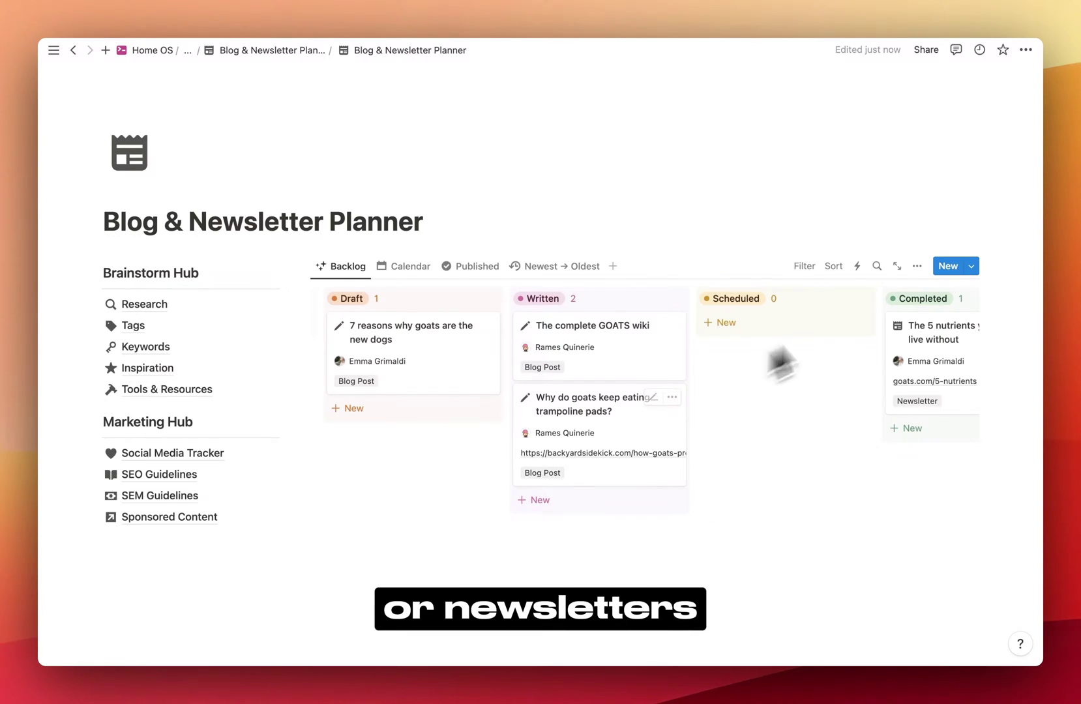
# Step: Edit the Writing Hub's blog post template, review its sections, and expand it to full page
pyautogui.click(971, 266)
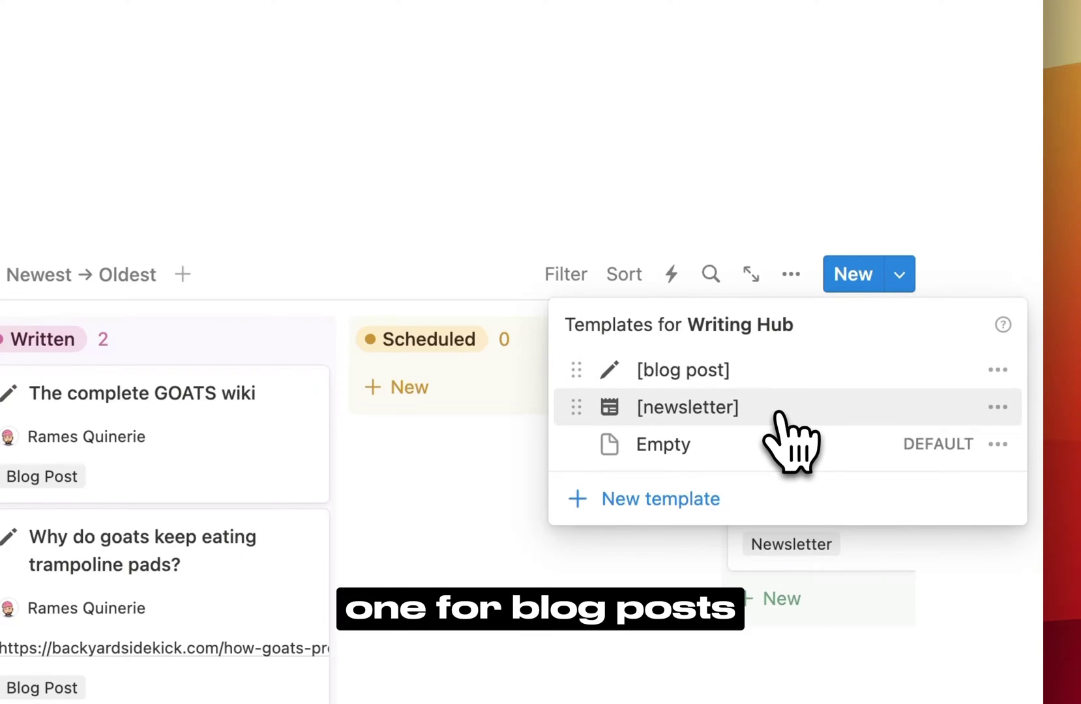
pyautogui.click(997, 370)
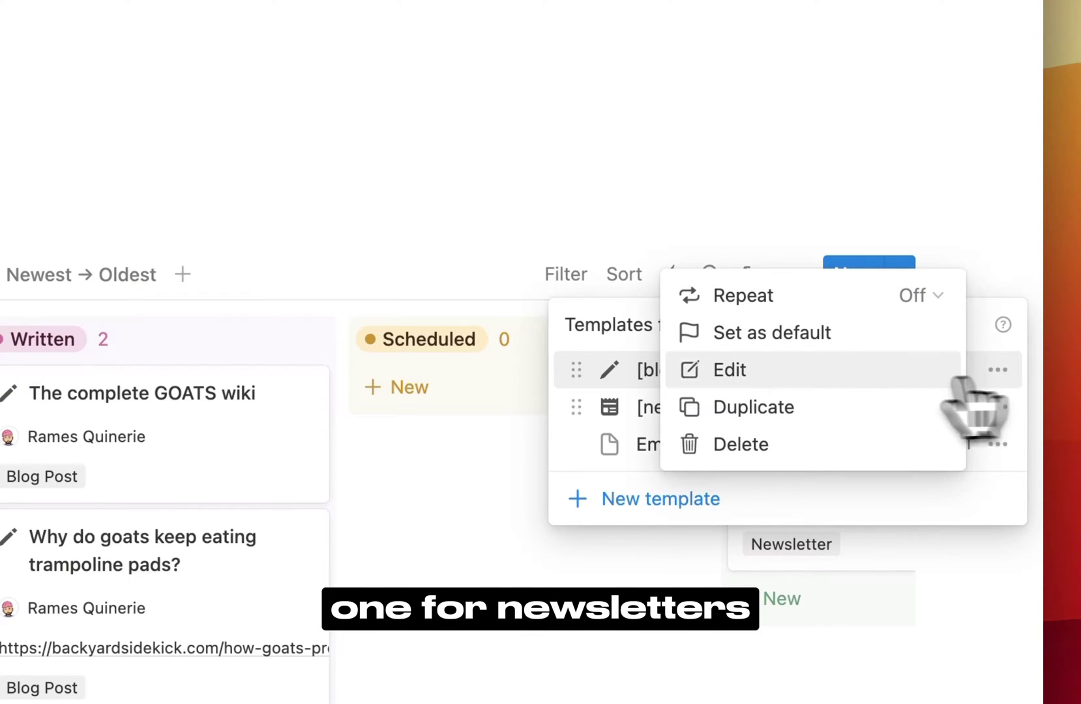
pyautogui.click(782, 379)
pyautogui.scroll(-10, 374, 430)
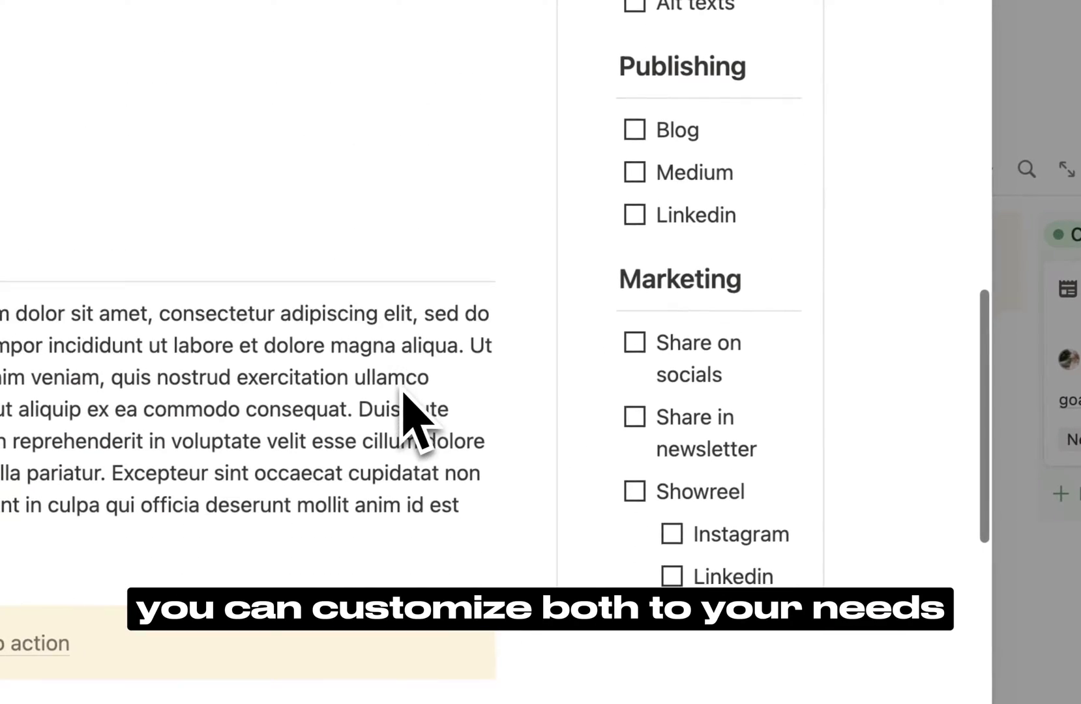
pyautogui.scroll(4, 410, 422)
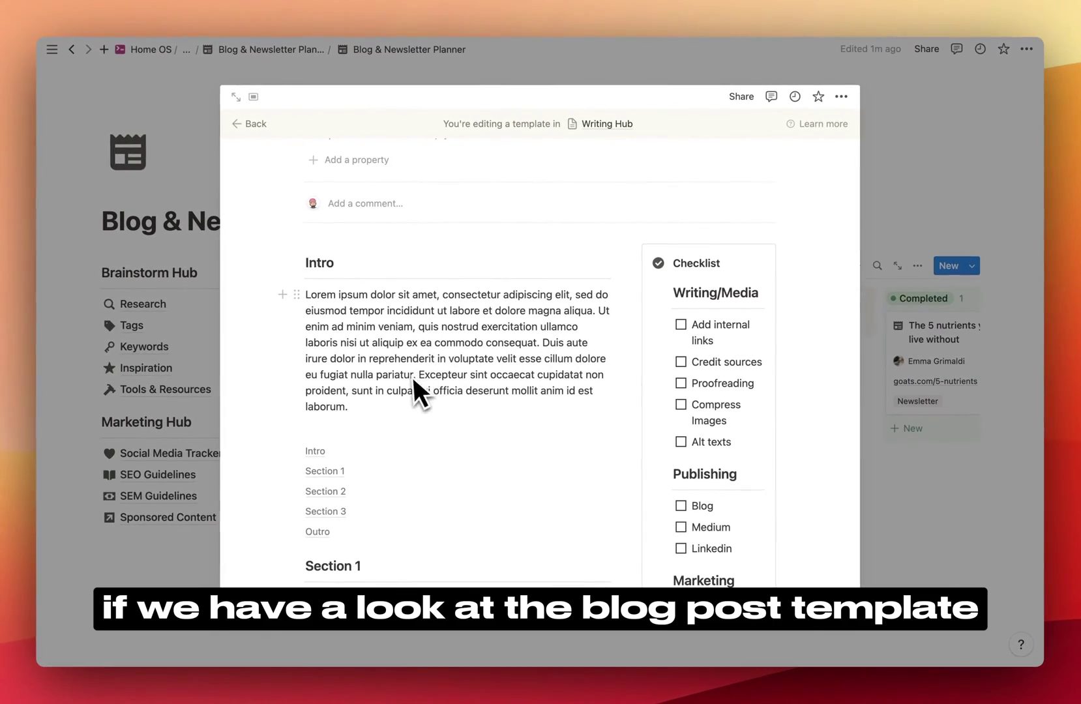
pyautogui.scroll(-5, 458, 343)
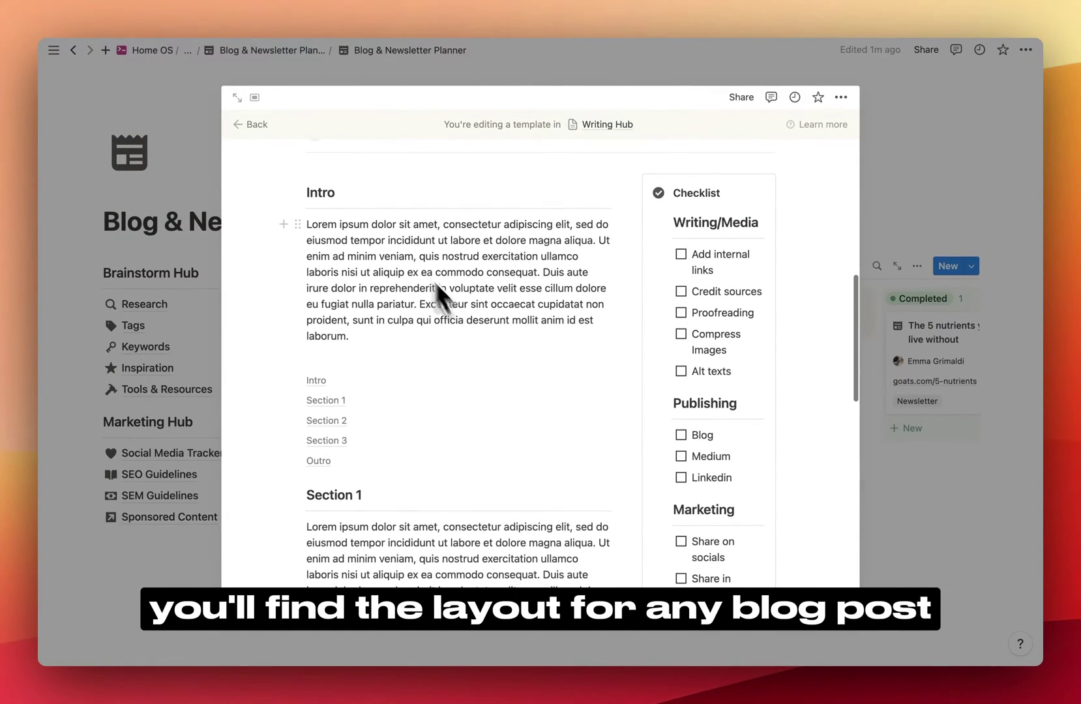
pyautogui.scroll(-4, 391, 457)
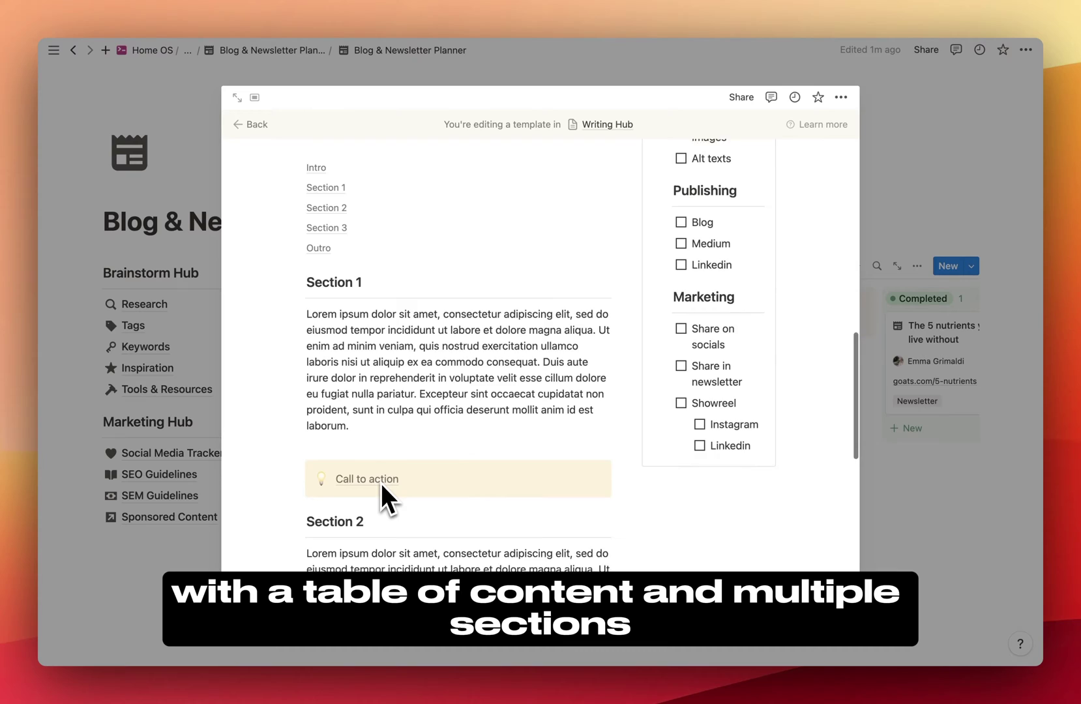
pyautogui.scroll(4, 386, 499)
pyautogui.scroll(4, 334, 342)
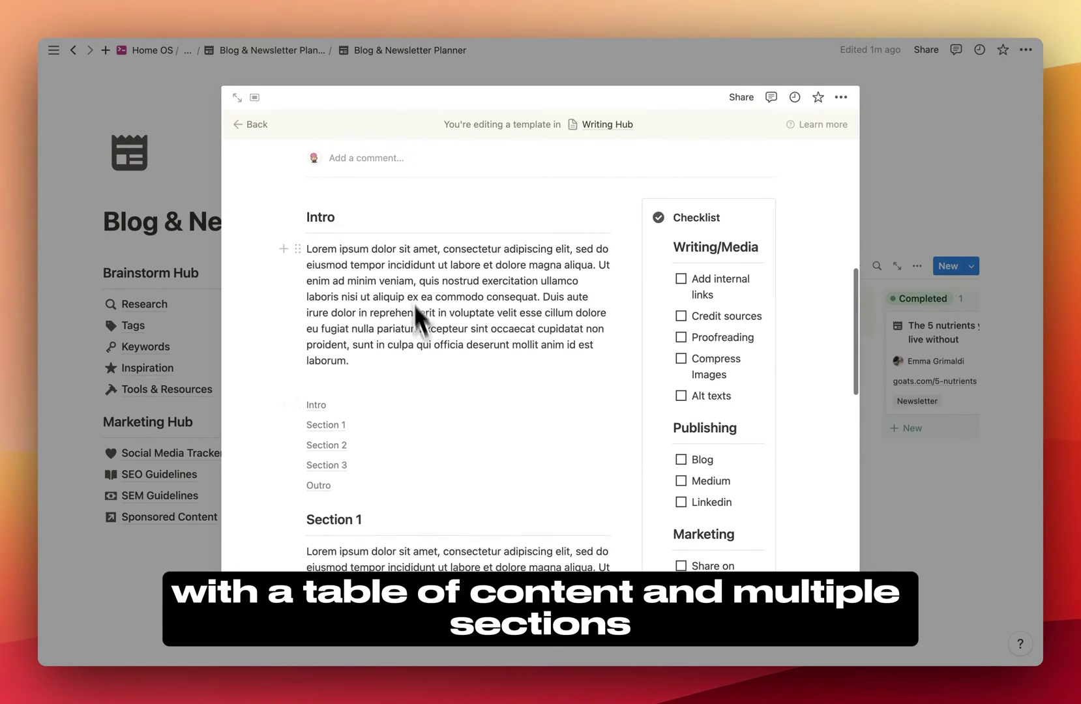
pyautogui.scroll(-2, 522, 339)
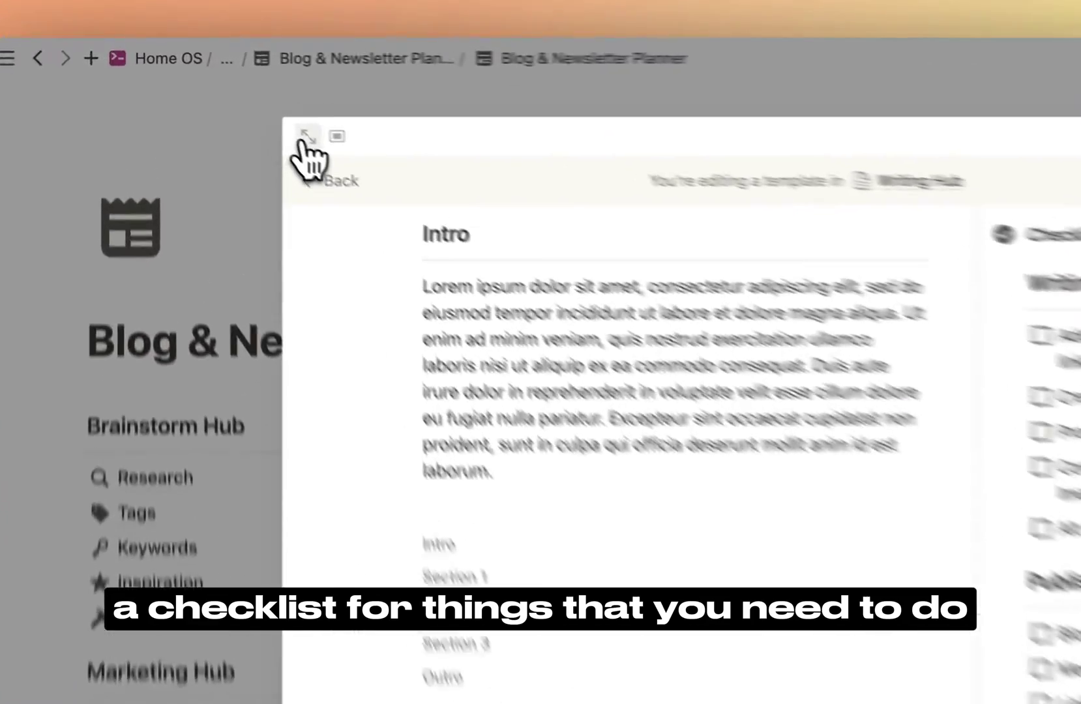
pyautogui.click(237, 97)
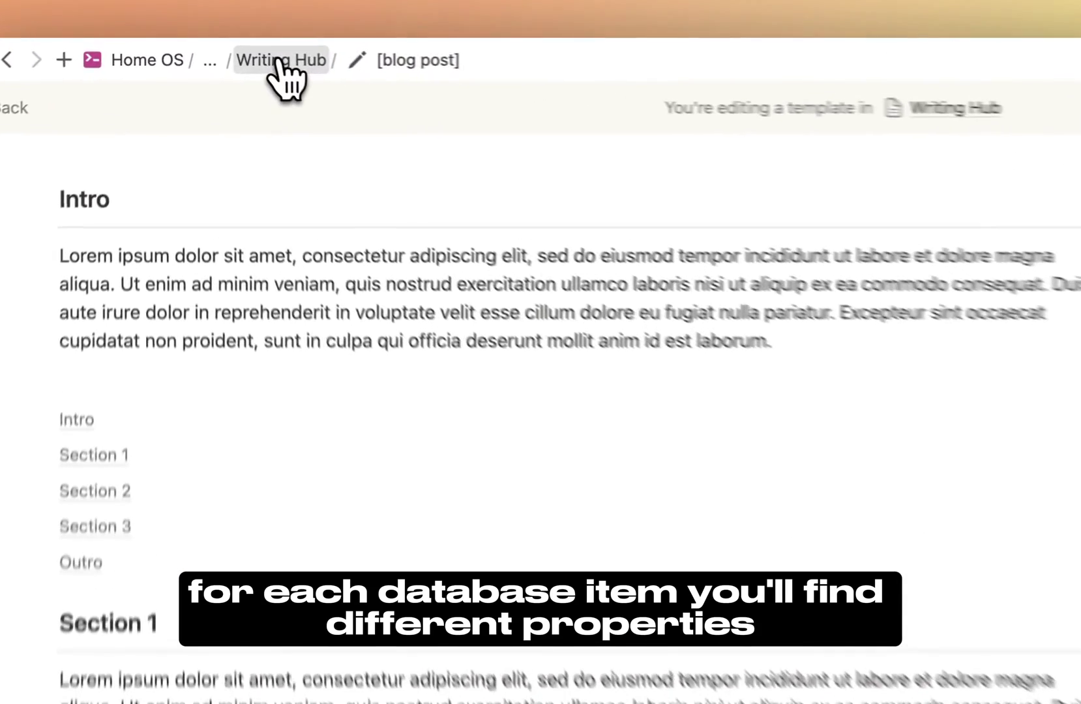
# Step: Back on the board, open 'Why do goats keep eating trampoline pads?' and check its Type, keeping Blog Post
pyautogui.click(227, 50)
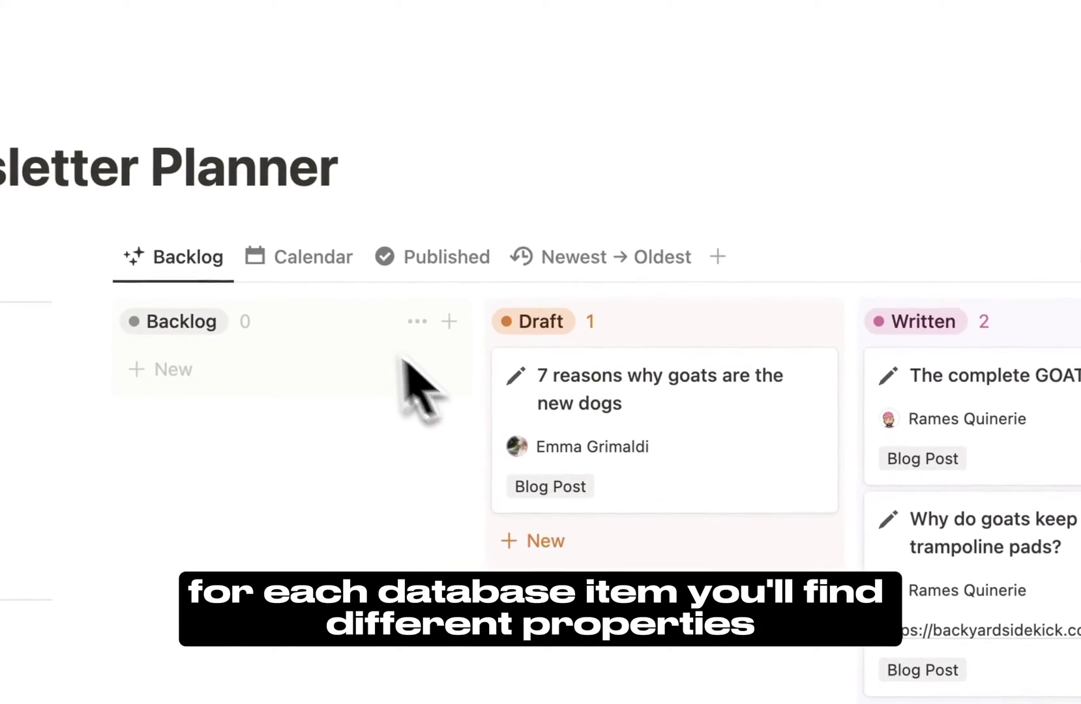
pyautogui.hscroll(5, 518, 447)
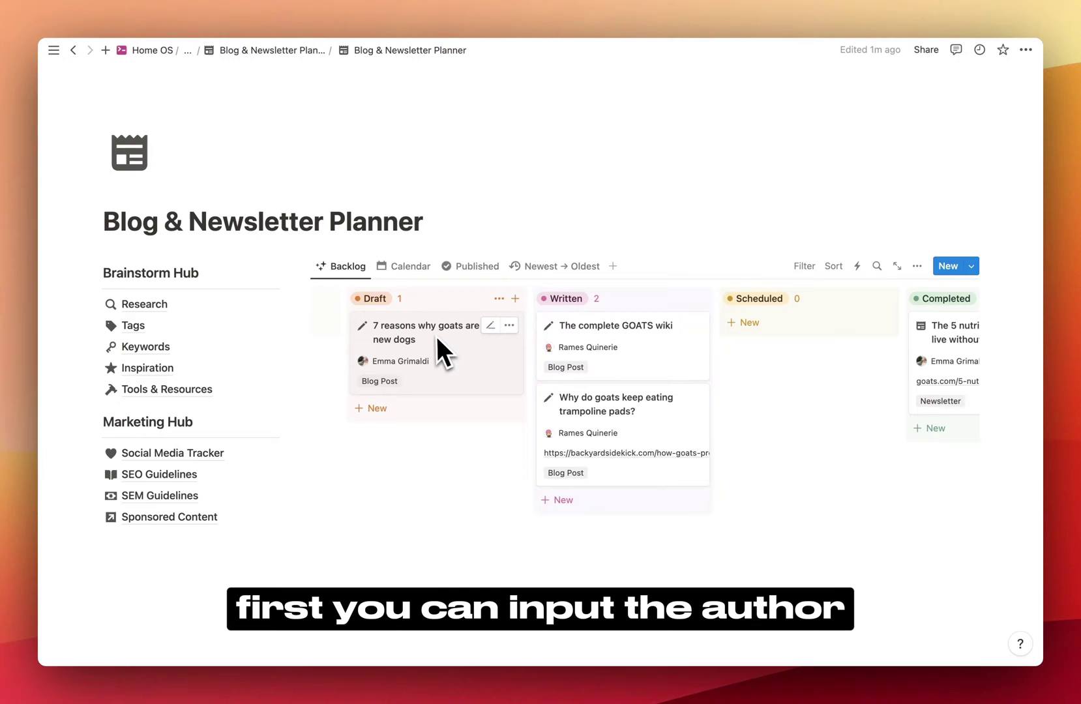
pyautogui.click(629, 422)
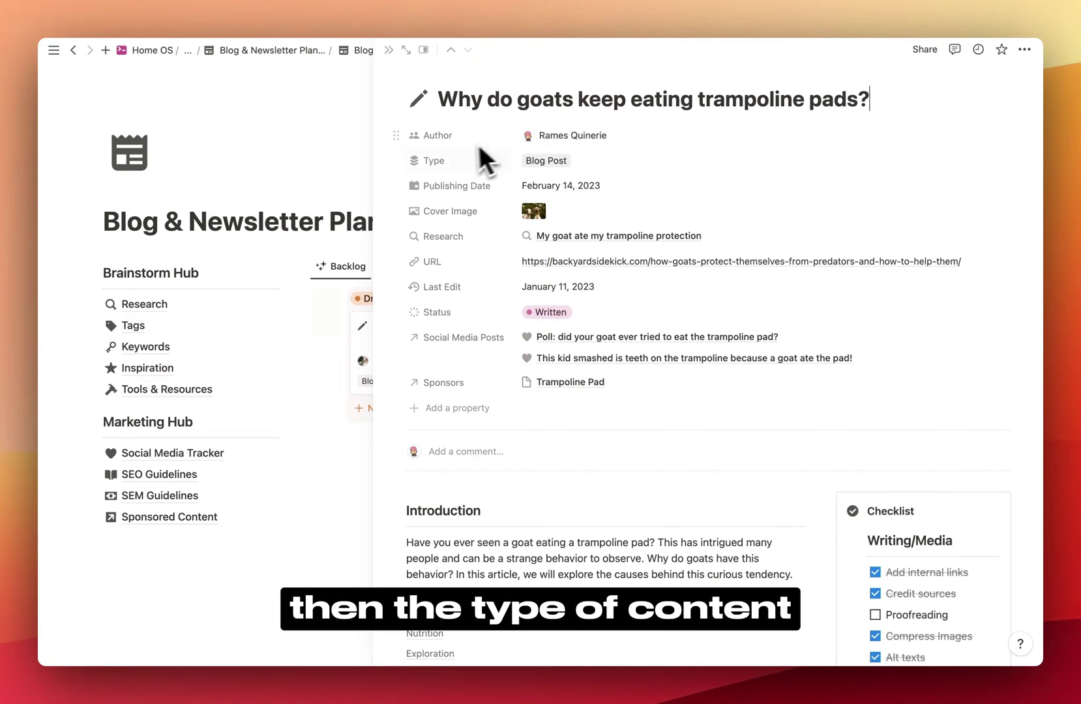
pyautogui.click(589, 169)
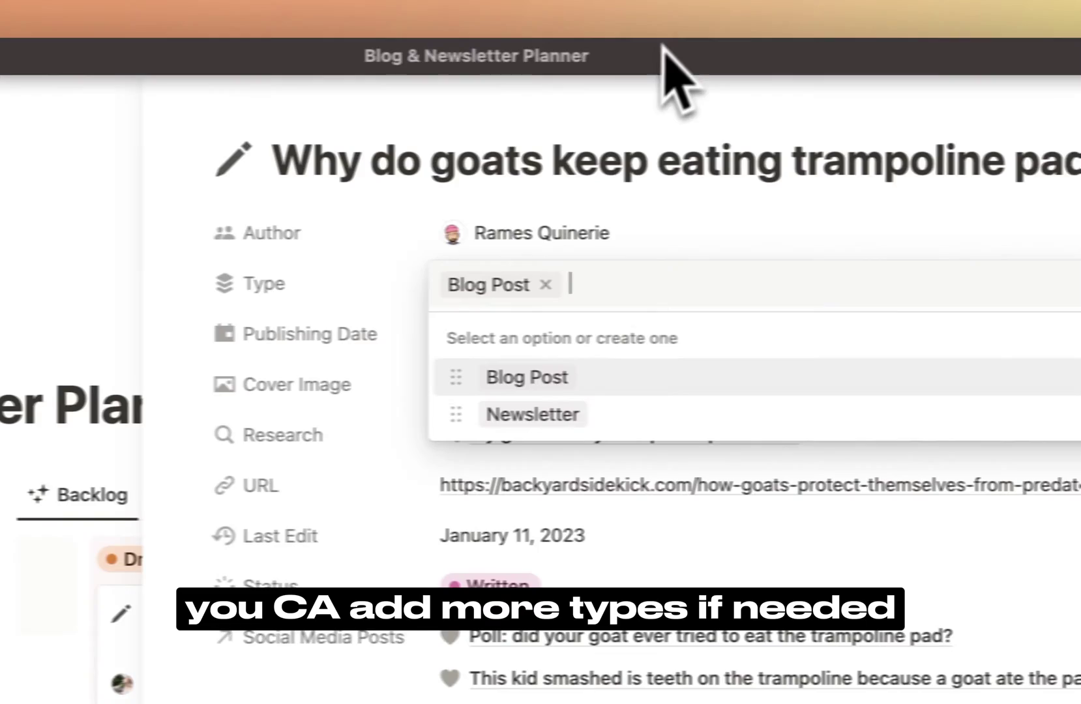
pyautogui.click(540, 164)
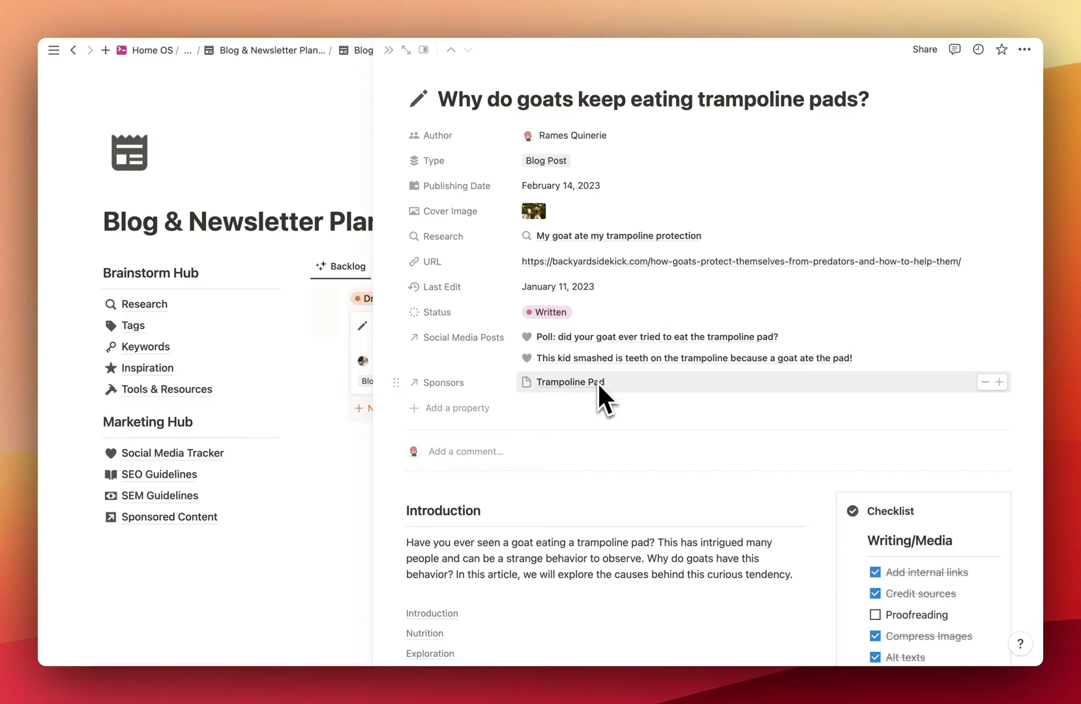
# Step: Browse the planner's Calendar and Published views, ending on the Newest → Oldest table
pyautogui.scroll(-10, 563, 289)
pyautogui.scroll(10, 556, 313)
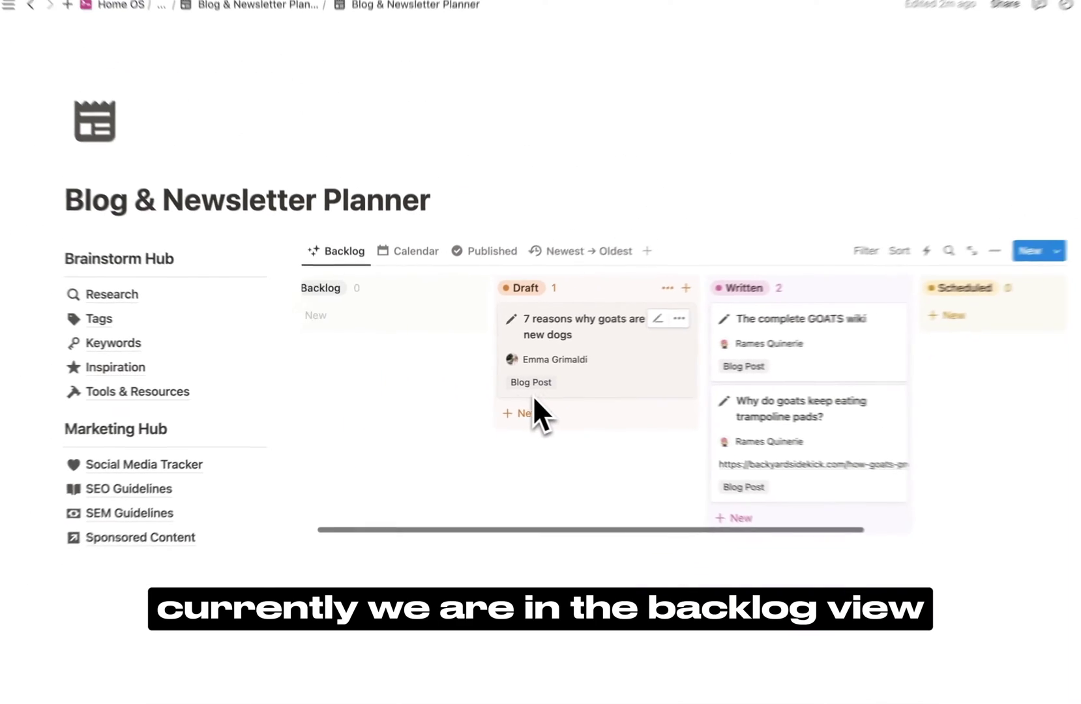
pyautogui.hscroll(5, 533, 395)
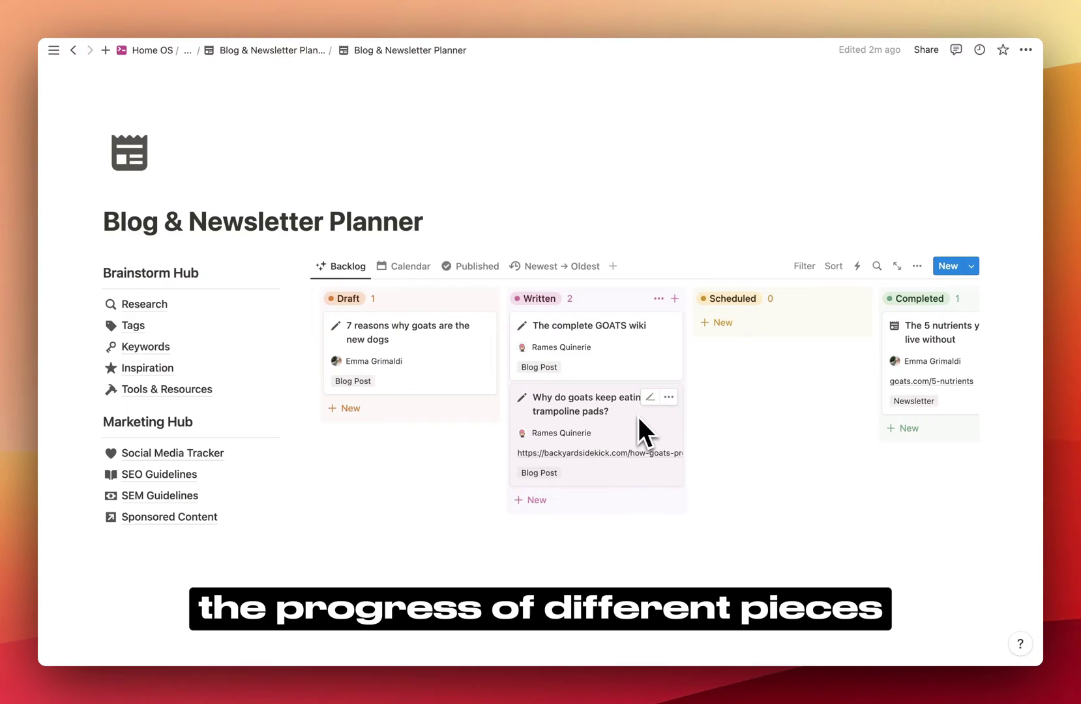
pyautogui.click(401, 270)
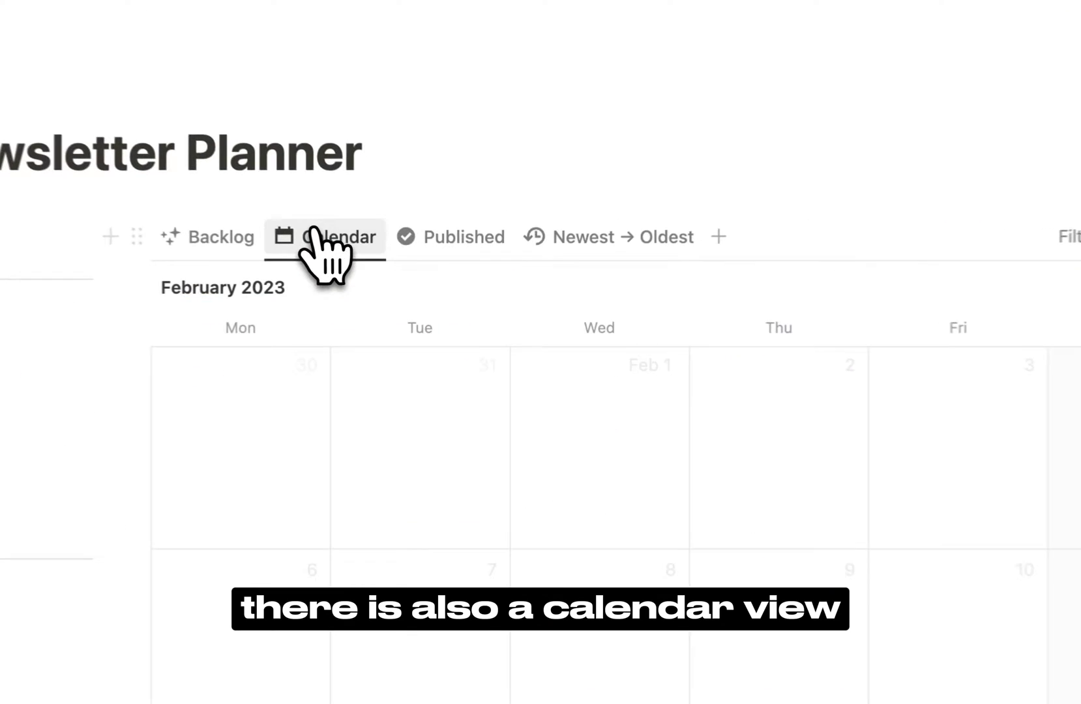
pyautogui.scroll(-5, 506, 400)
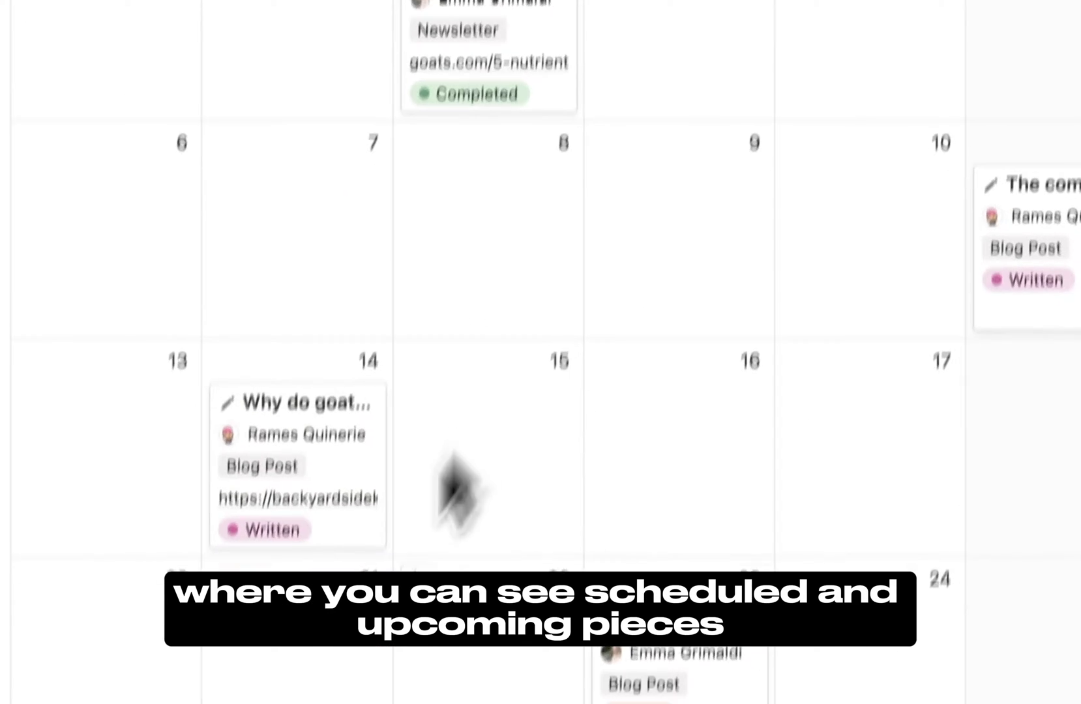
pyautogui.moveTo(346, 312)
pyautogui.mouseDown()
pyautogui.moveTo(329, 326)
pyautogui.moveTo(306, 535)
pyautogui.moveTo(344, 312)
pyautogui.mouseUp()
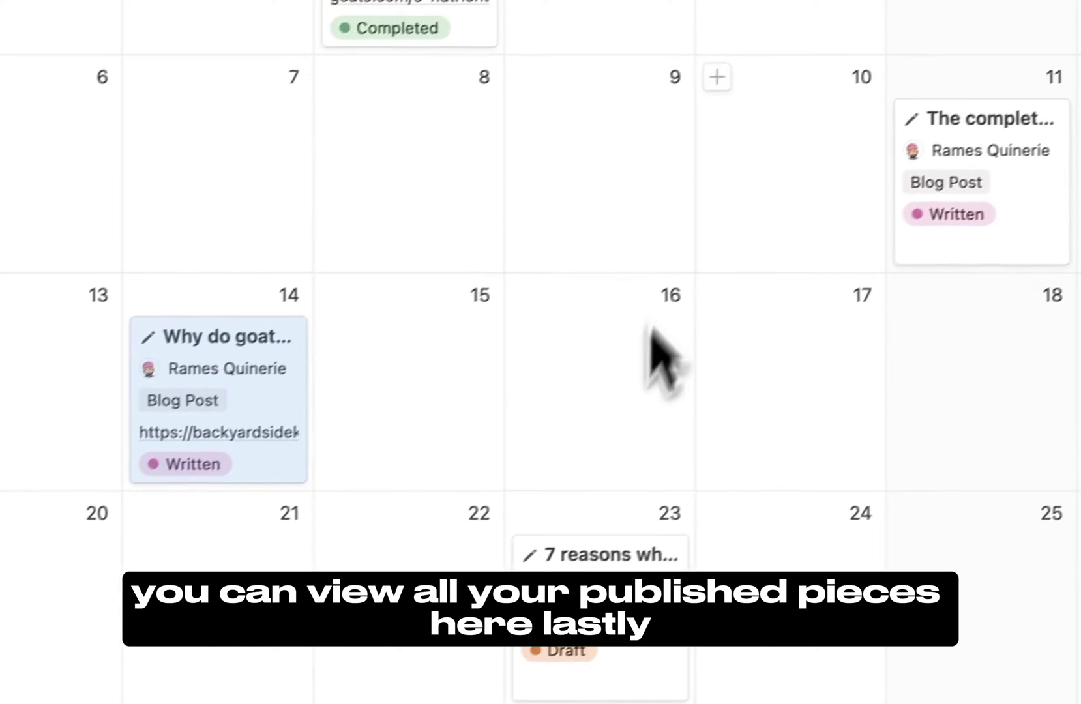
pyautogui.click(449, 111)
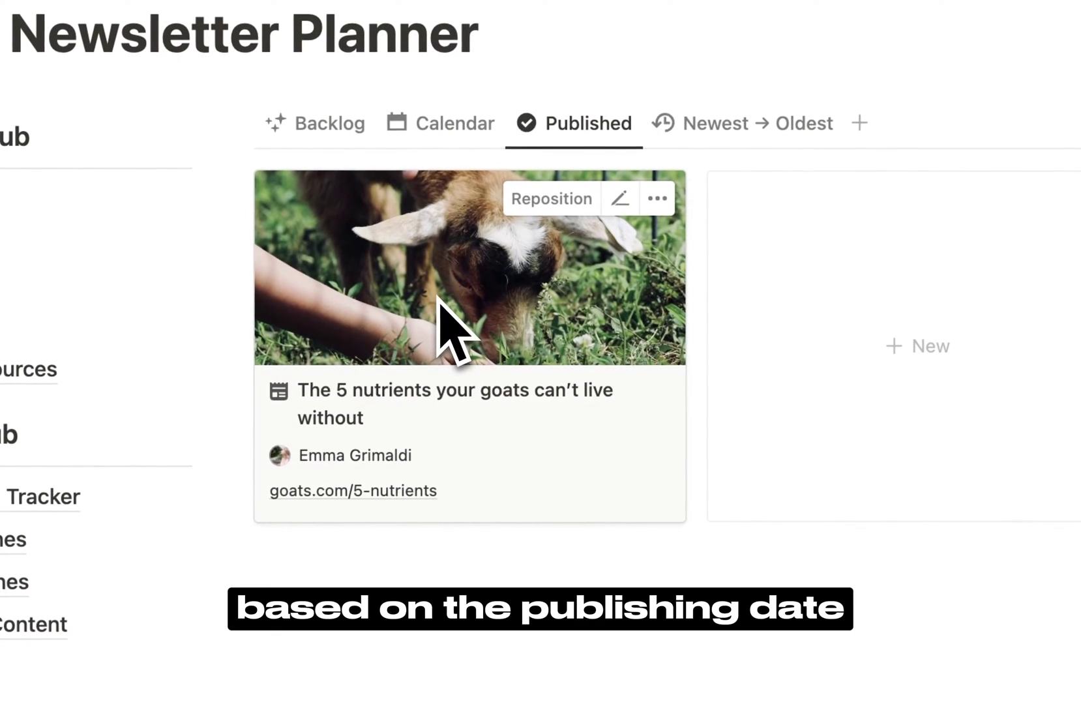
pyautogui.click(760, 124)
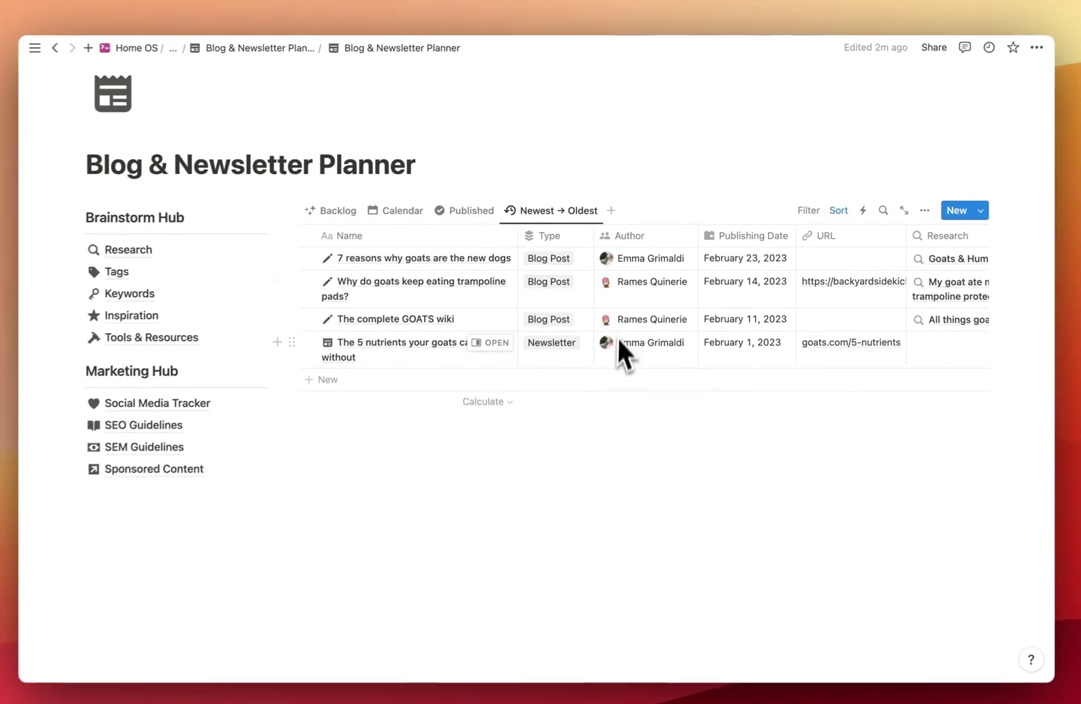
# Step: Restore the Backlog board, open Research, and preview three goat ideas in side peek
pyautogui.click(326, 209)
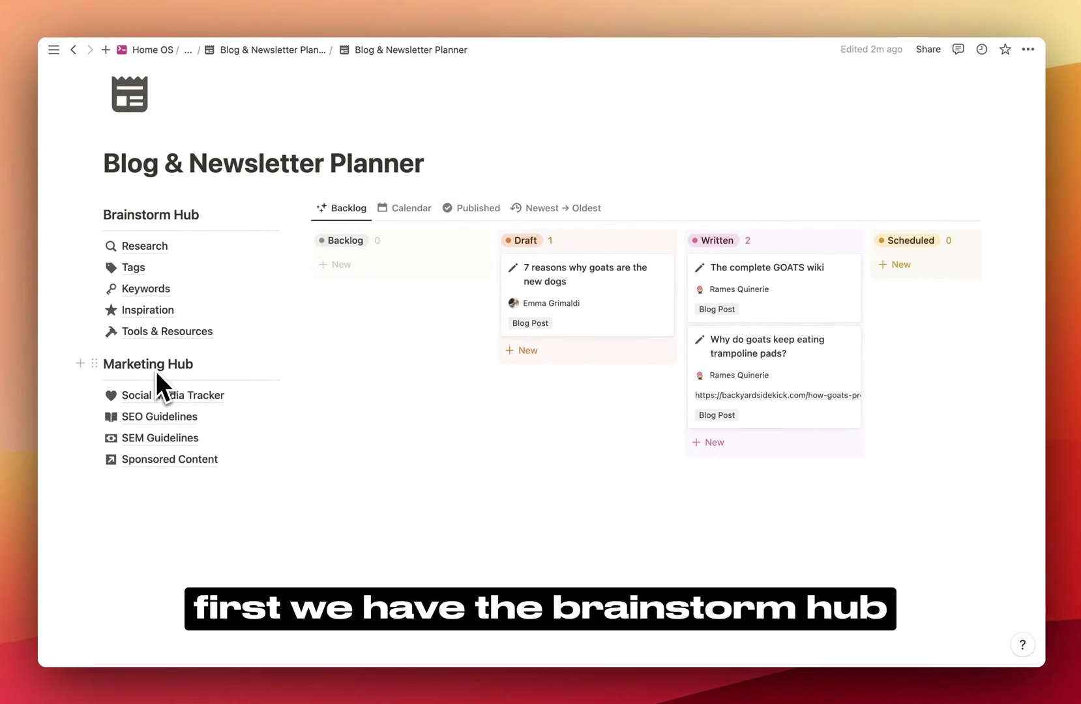
pyautogui.click(147, 250)
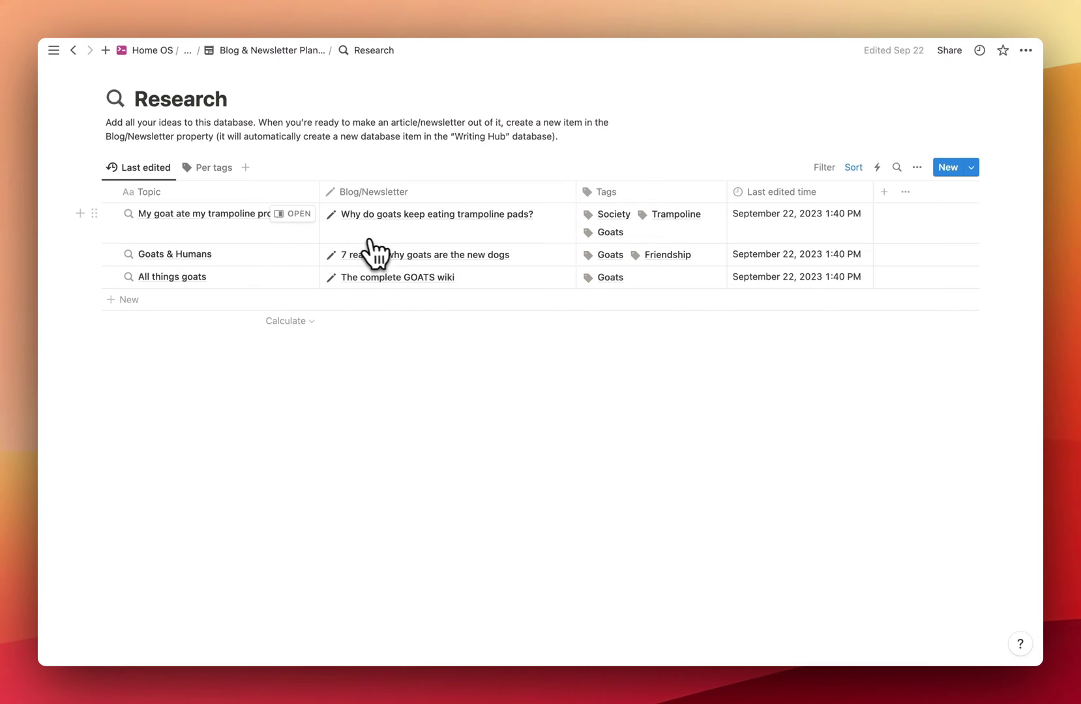
pyautogui.click(293, 214)
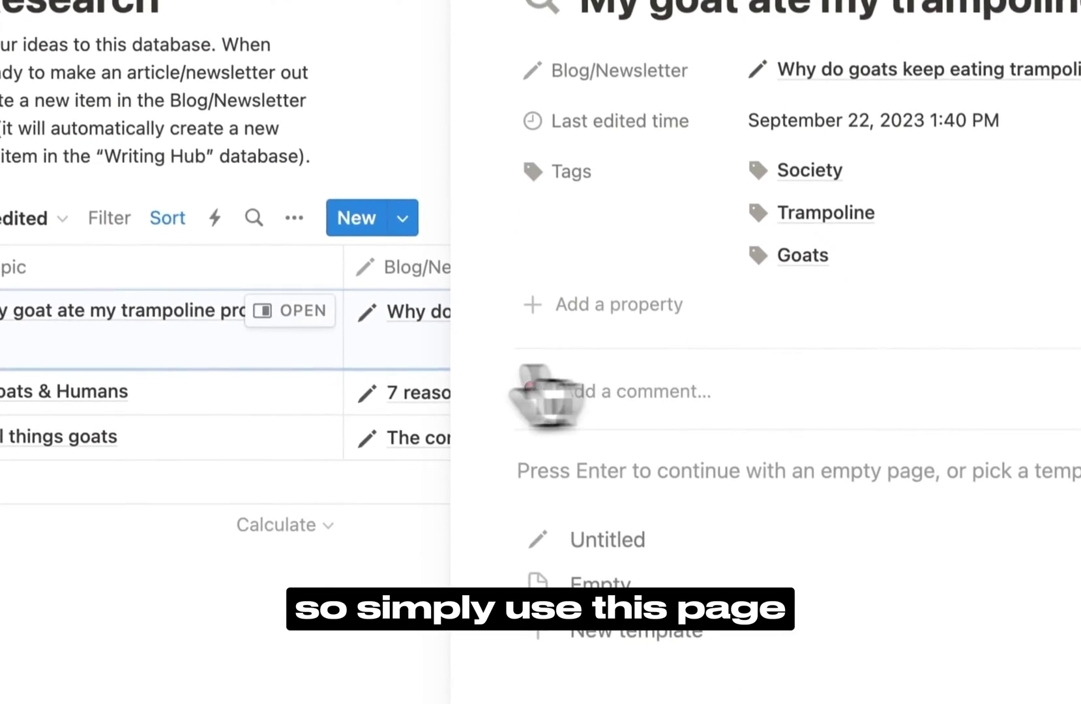
pyautogui.click(298, 251)
pyautogui.click(353, 296)
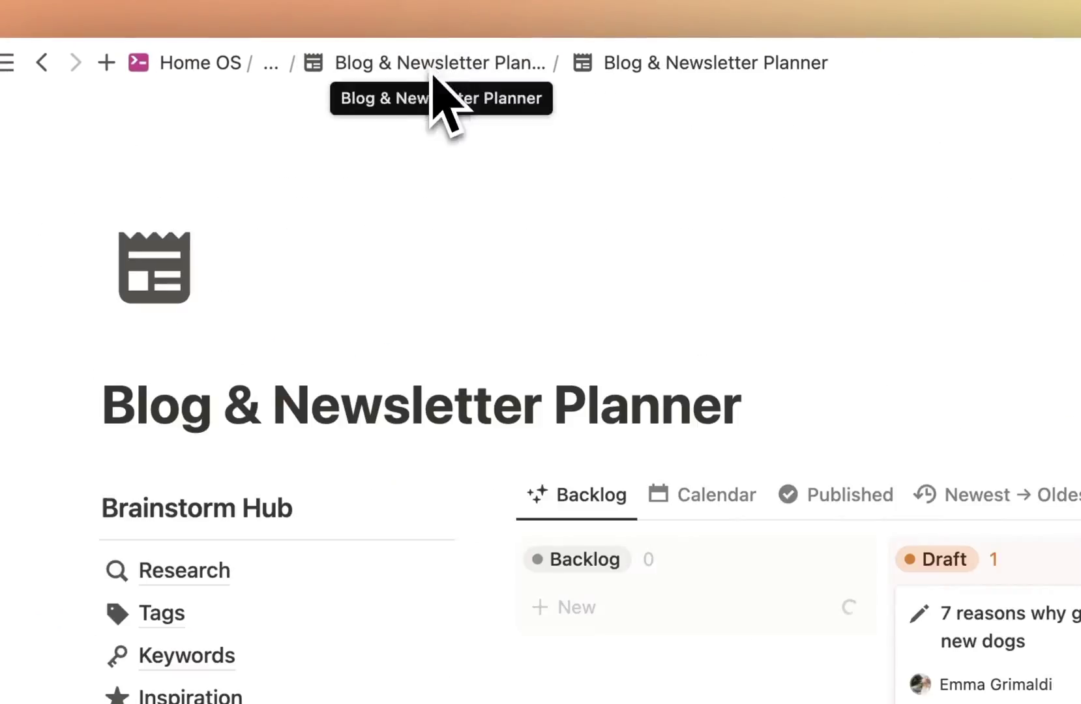
# Step: Open Tags, preview the Goats tag's linked items, then return to the planner page
pyautogui.click(221, 437)
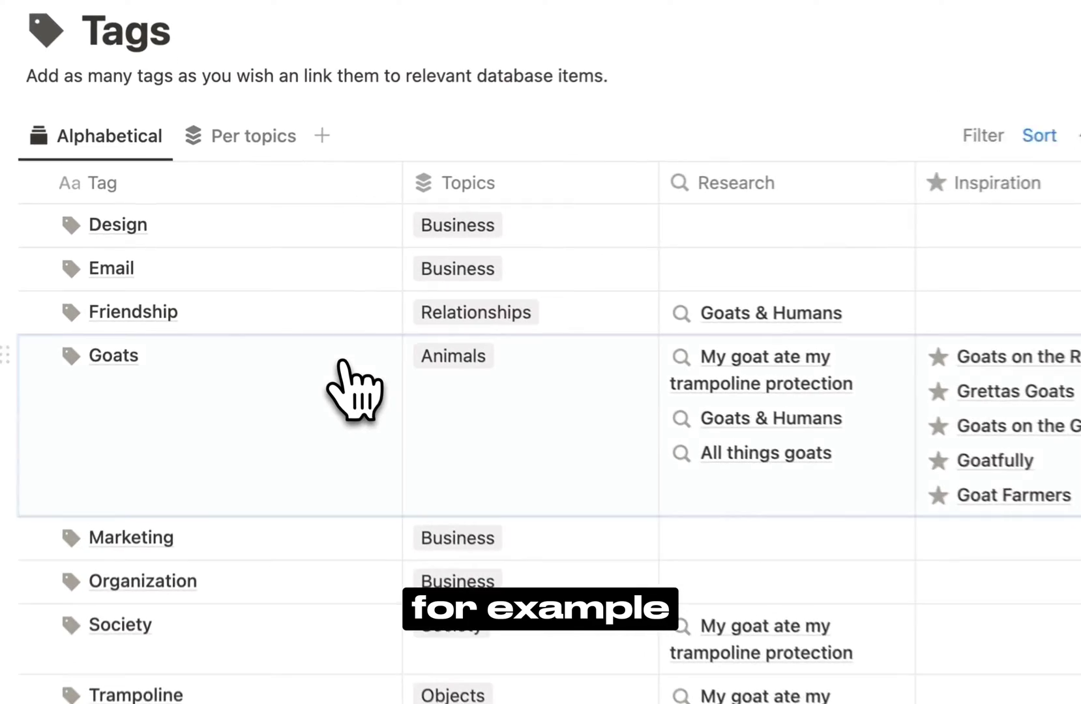
pyautogui.click(273, 267)
pyautogui.scroll(-3, 867, 485)
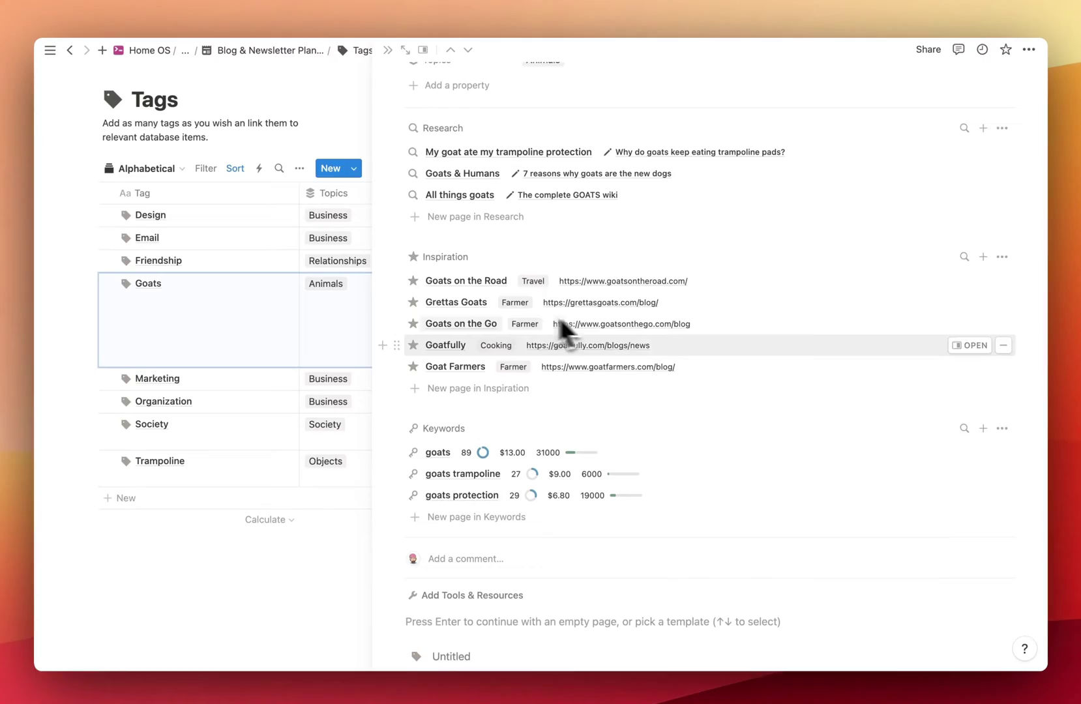
pyautogui.scroll(-3, 541, 389)
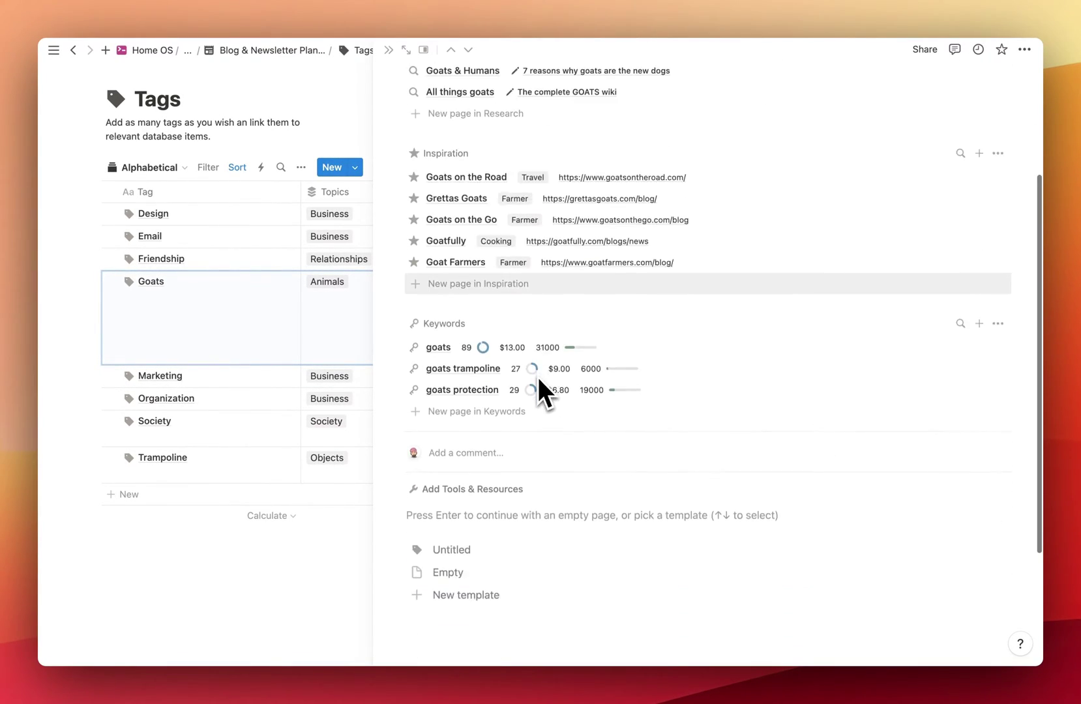
pyautogui.scroll(5, 521, 274)
pyautogui.click(388, 50)
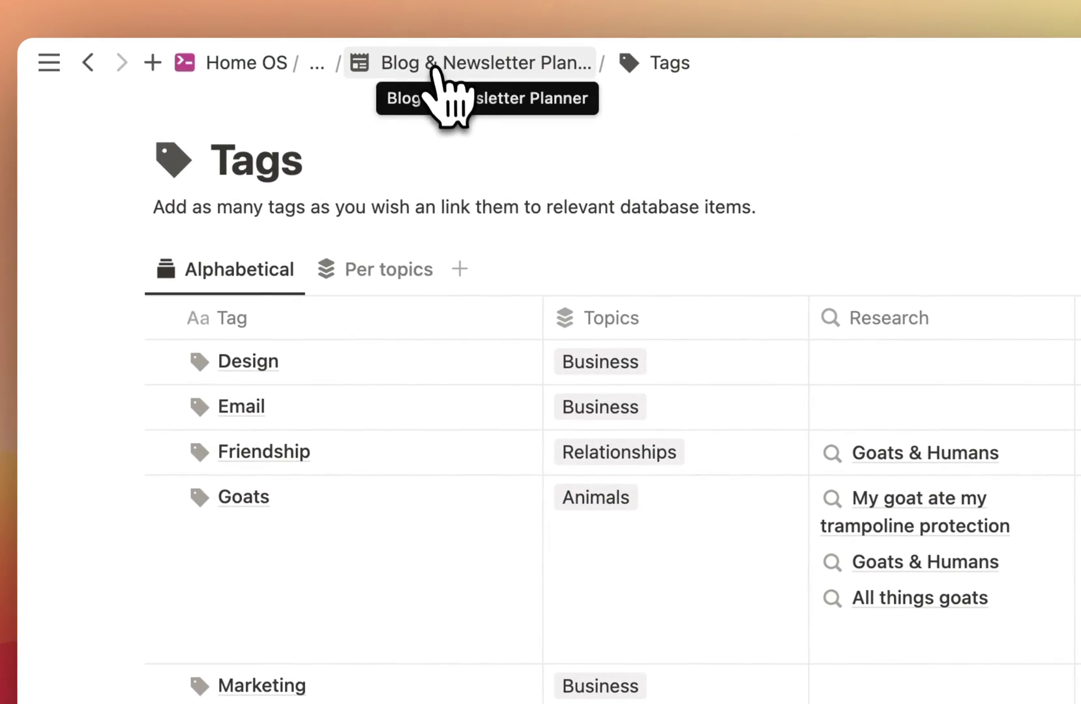
pyautogui.click(436, 68)
# Step: Open Keywords and switch to the Sorted by Priority view, with goats protection ranked 1
pyautogui.click(322, 662)
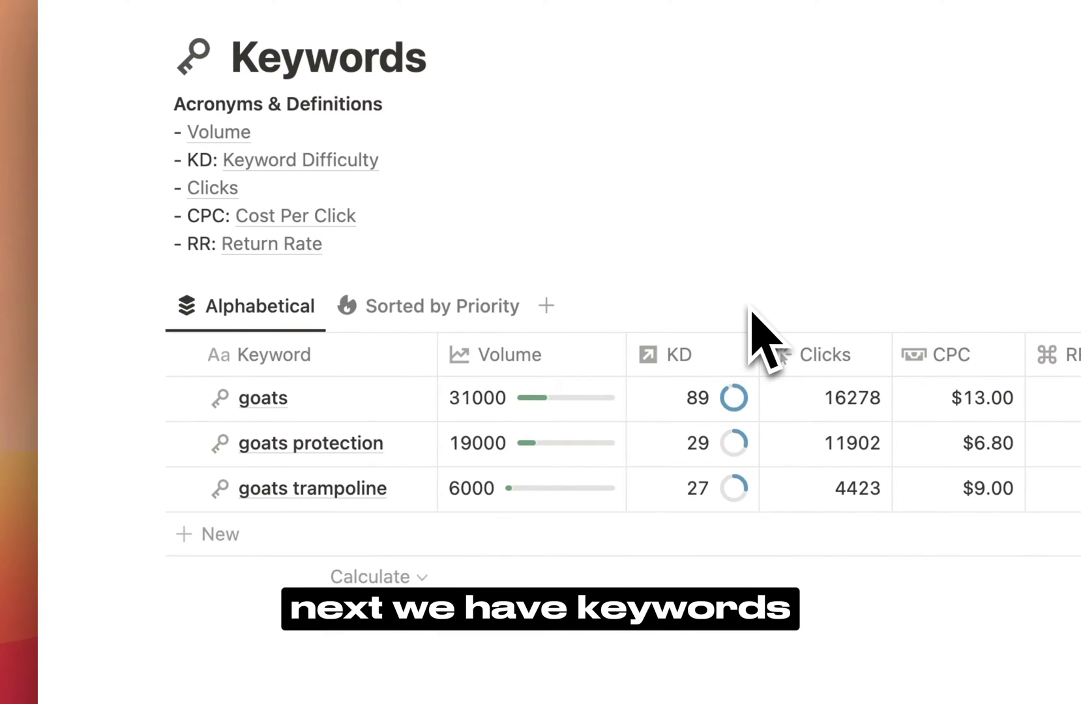
pyautogui.moveTo(218, 134)
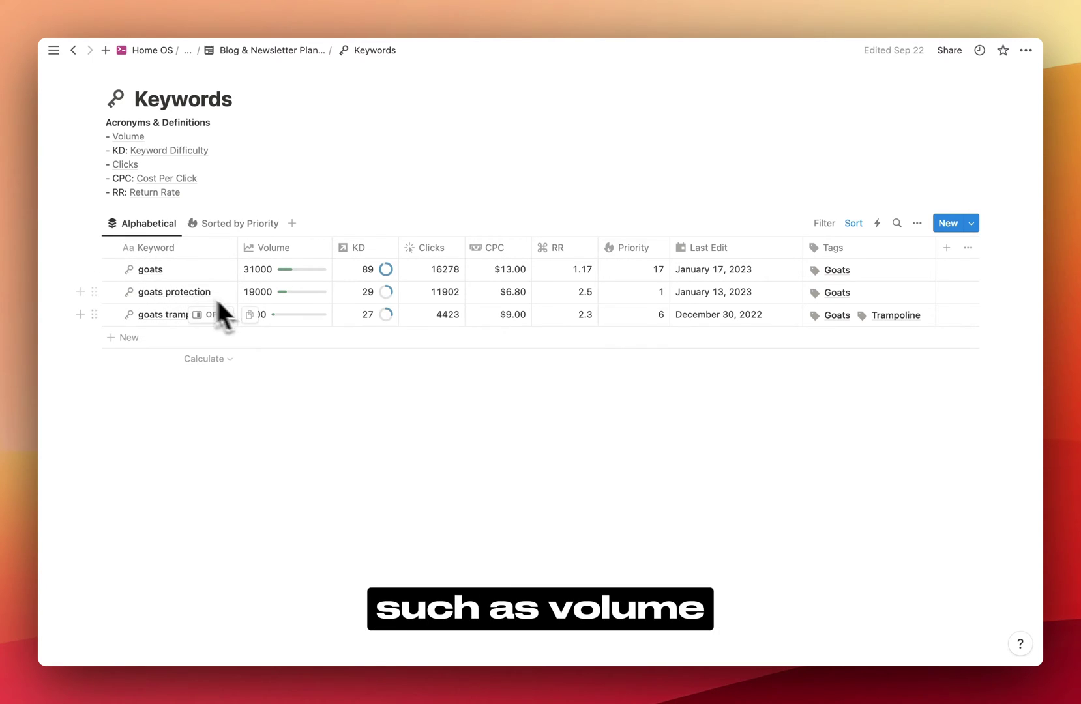
pyautogui.moveTo(306, 292)
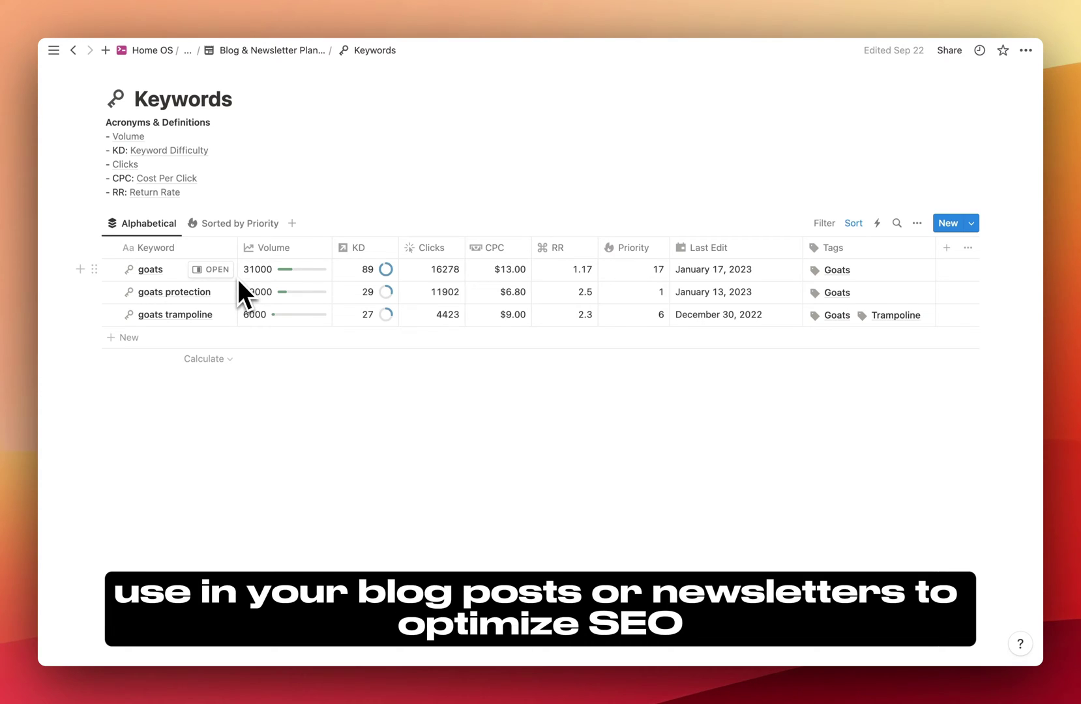
pyautogui.click(230, 224)
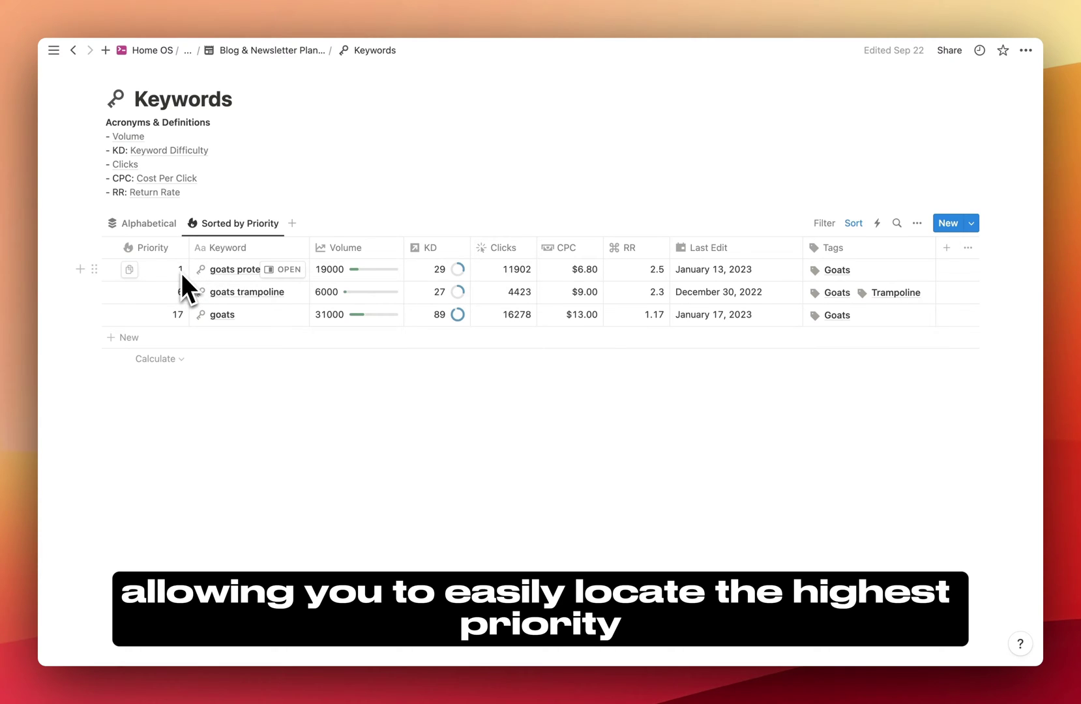
# Step: Open Inspiration, view it Per topic then Alphabetical, and return to the planner page
pyautogui.click(239, 52)
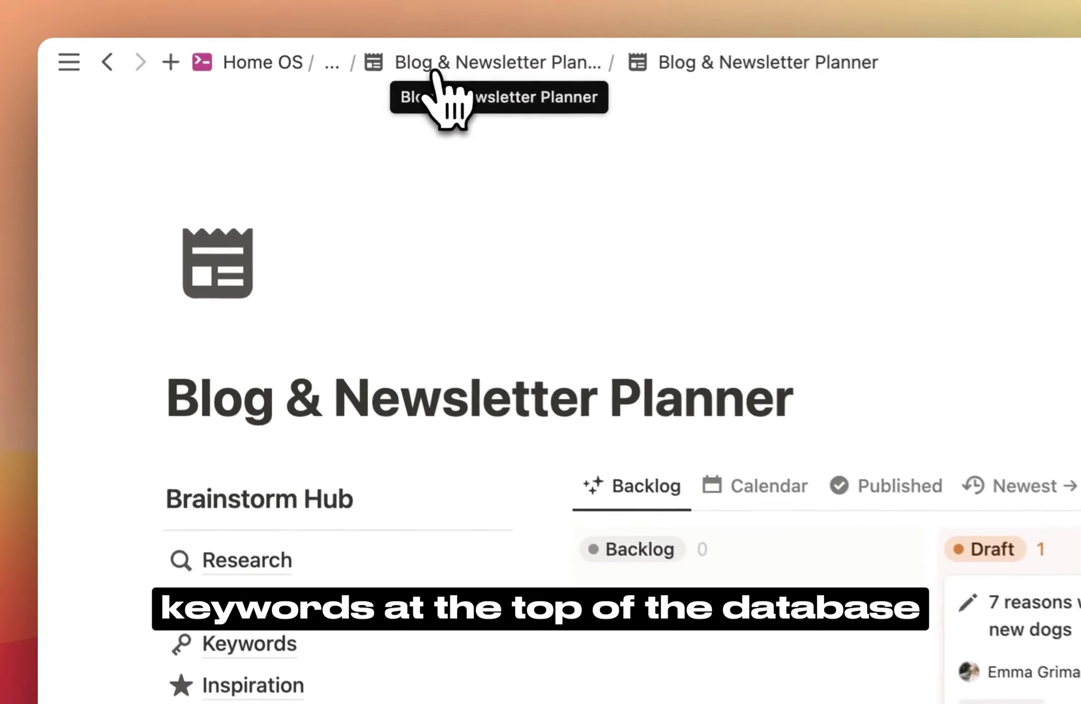
pyautogui.click(257, 512)
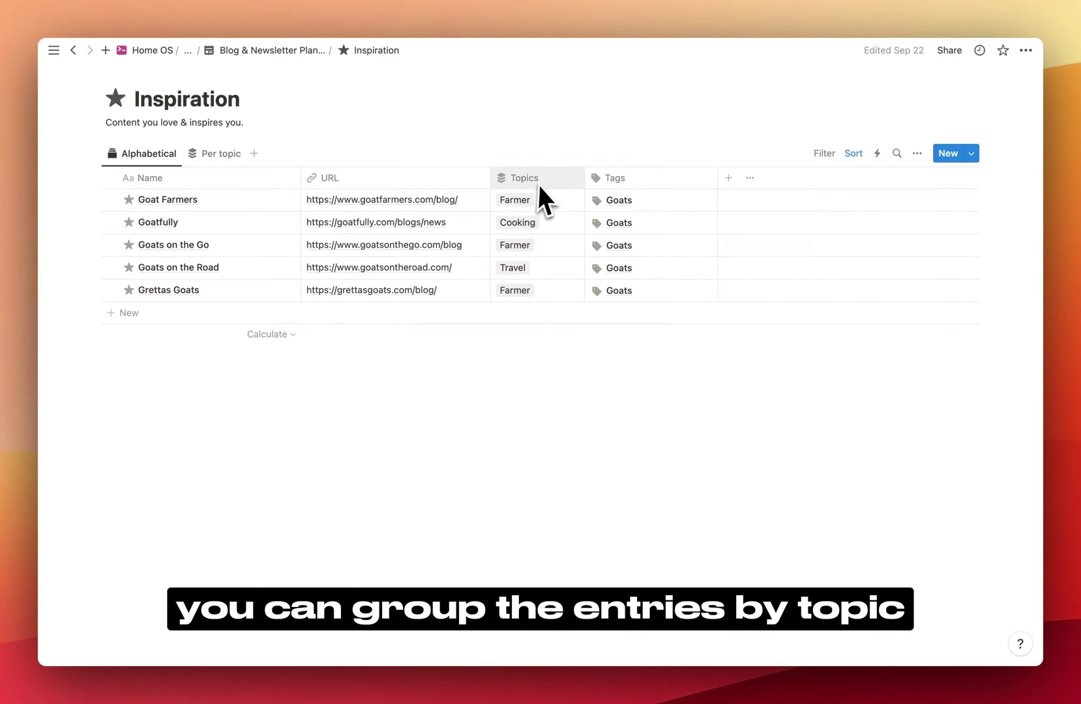
pyautogui.click(222, 153)
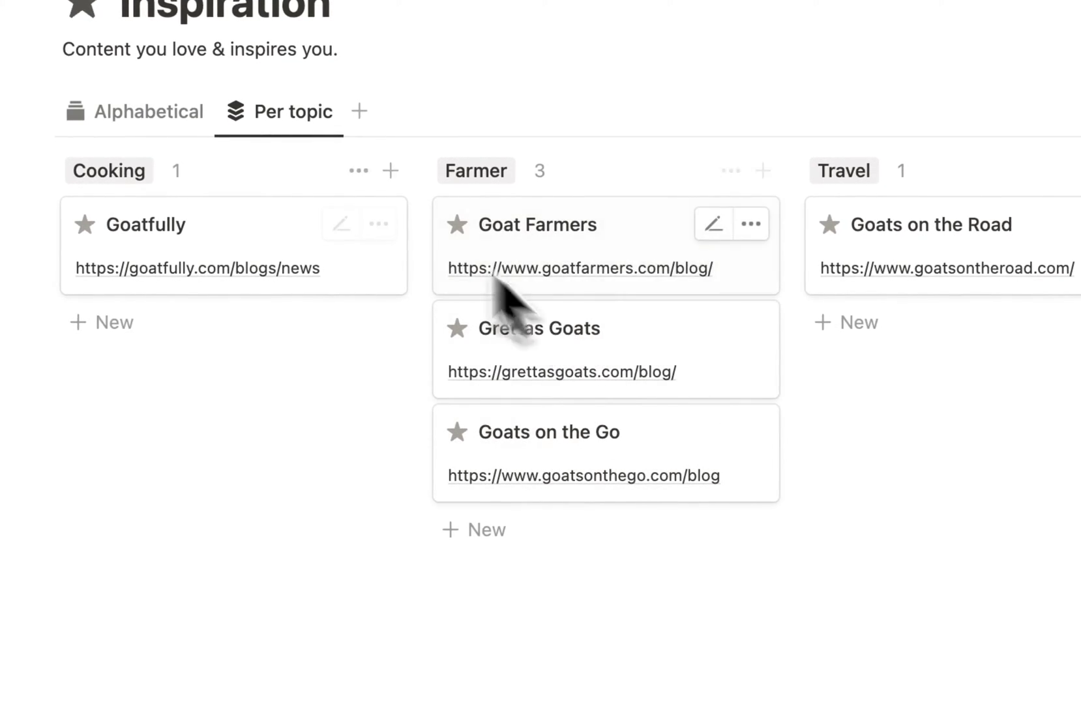
pyautogui.click(189, 114)
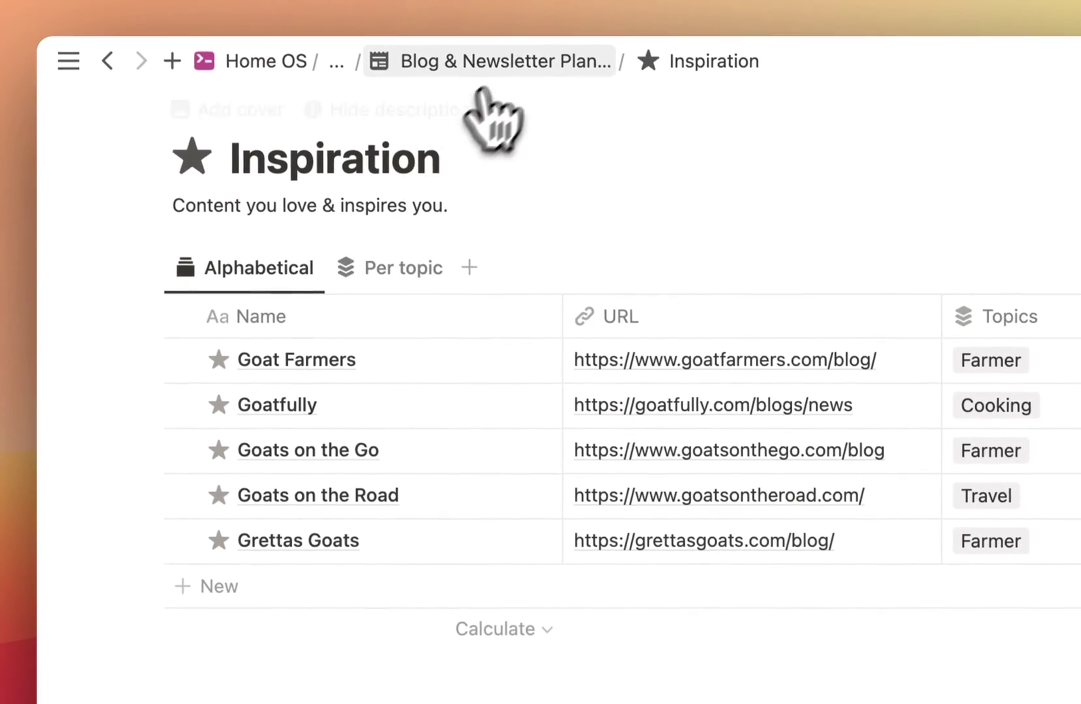
pyautogui.click(481, 71)
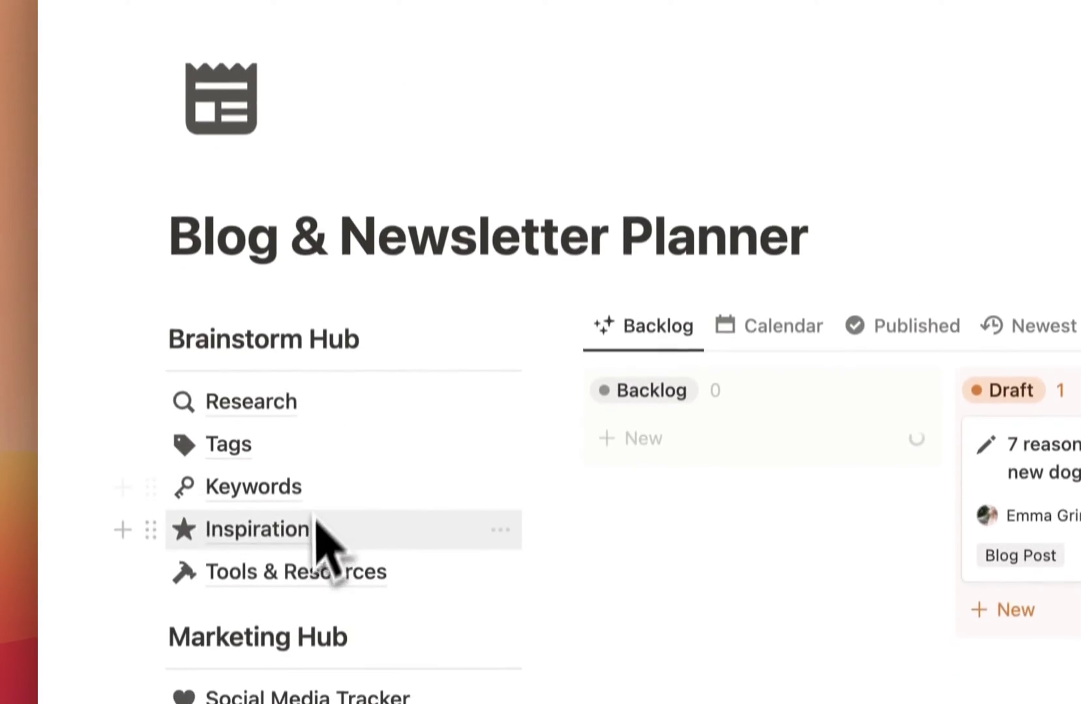
pyautogui.moveTo(294, 554)
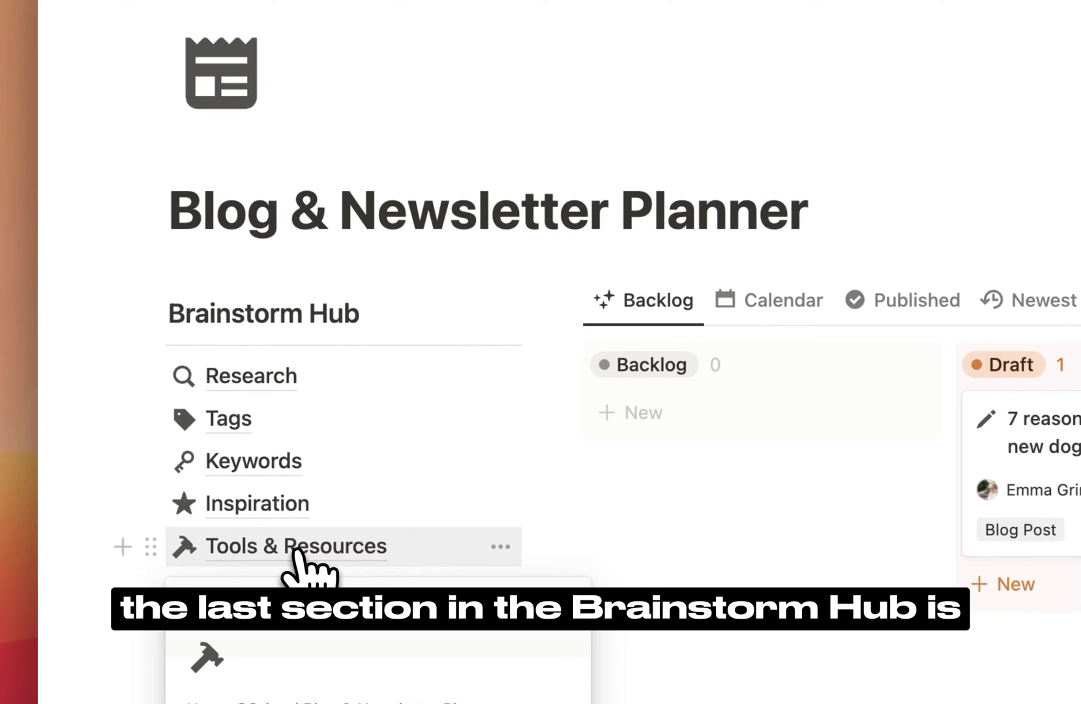
# Step: Open Tools & Resources, view it Per type, then return to the planner page
pyautogui.click(293, 551)
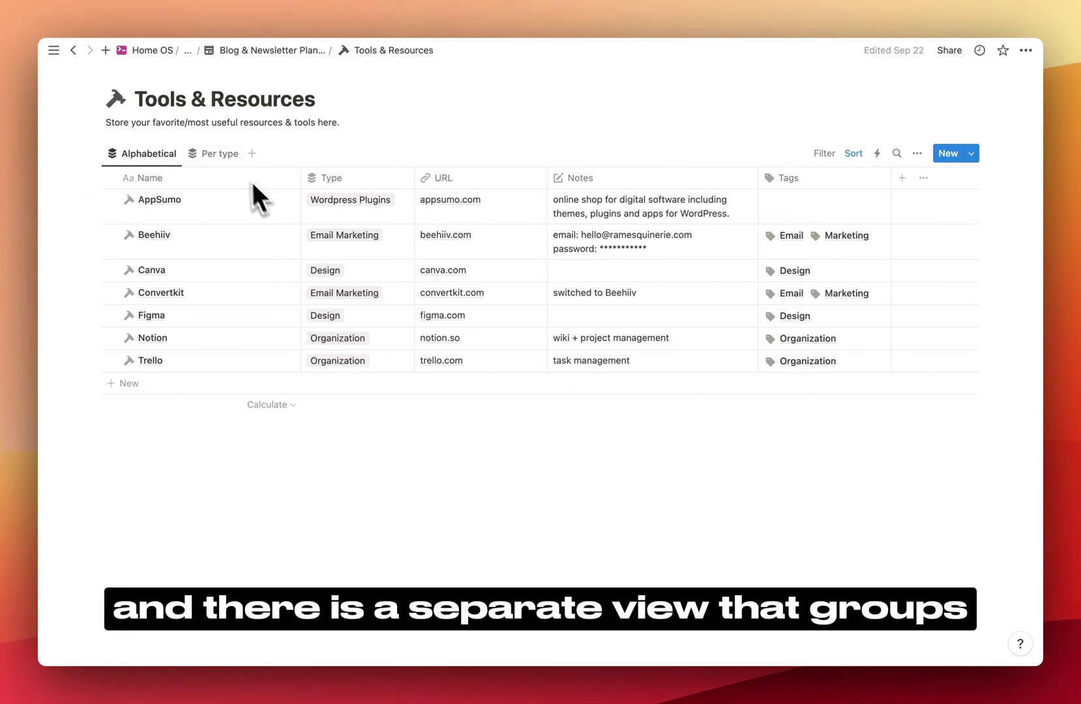
pyautogui.click(220, 154)
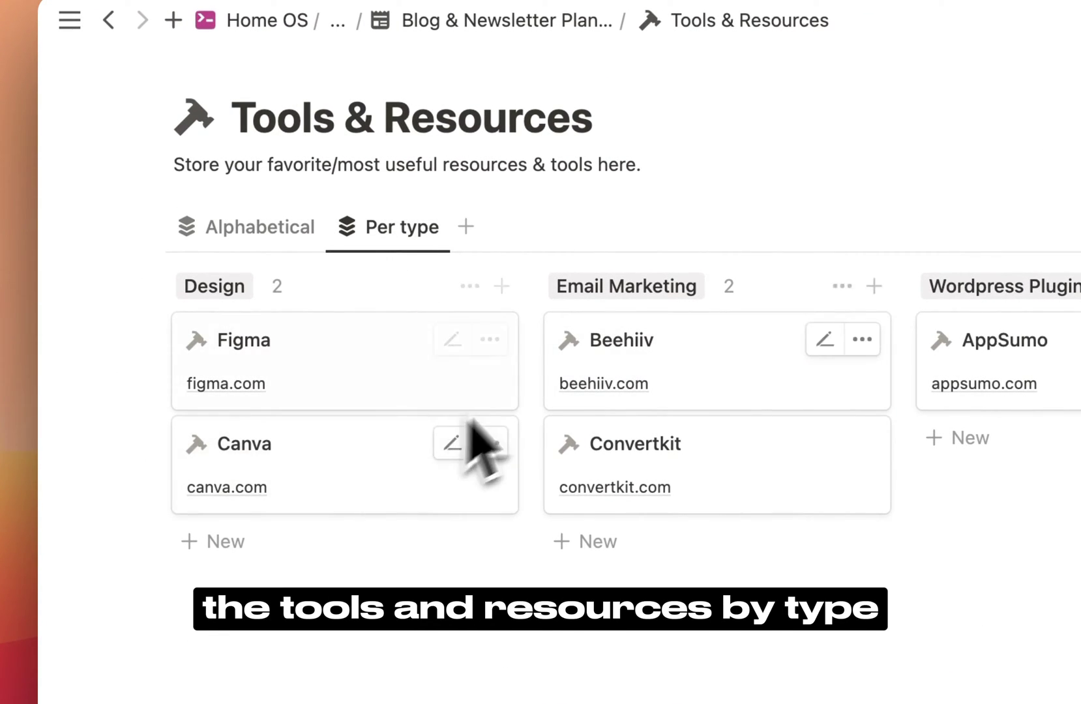
pyautogui.click(456, 65)
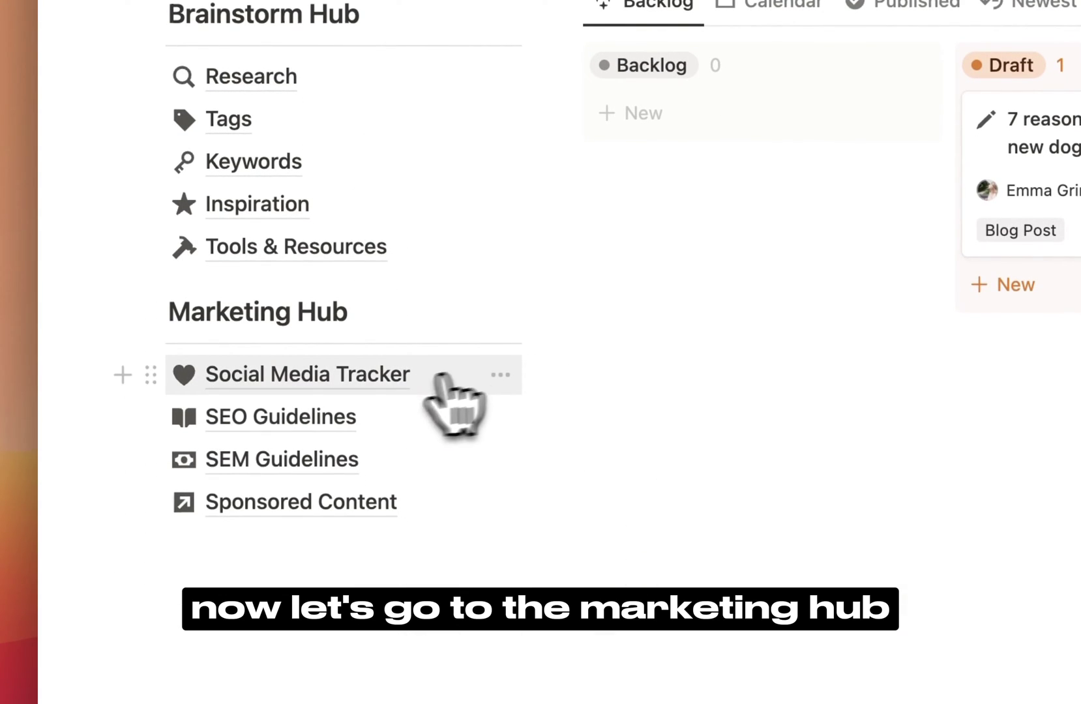
# Step: Open Social Media Tracker, view Per platform and Calendar, then return to the planner
pyautogui.moveTo(352, 391)
pyautogui.click(304, 384)
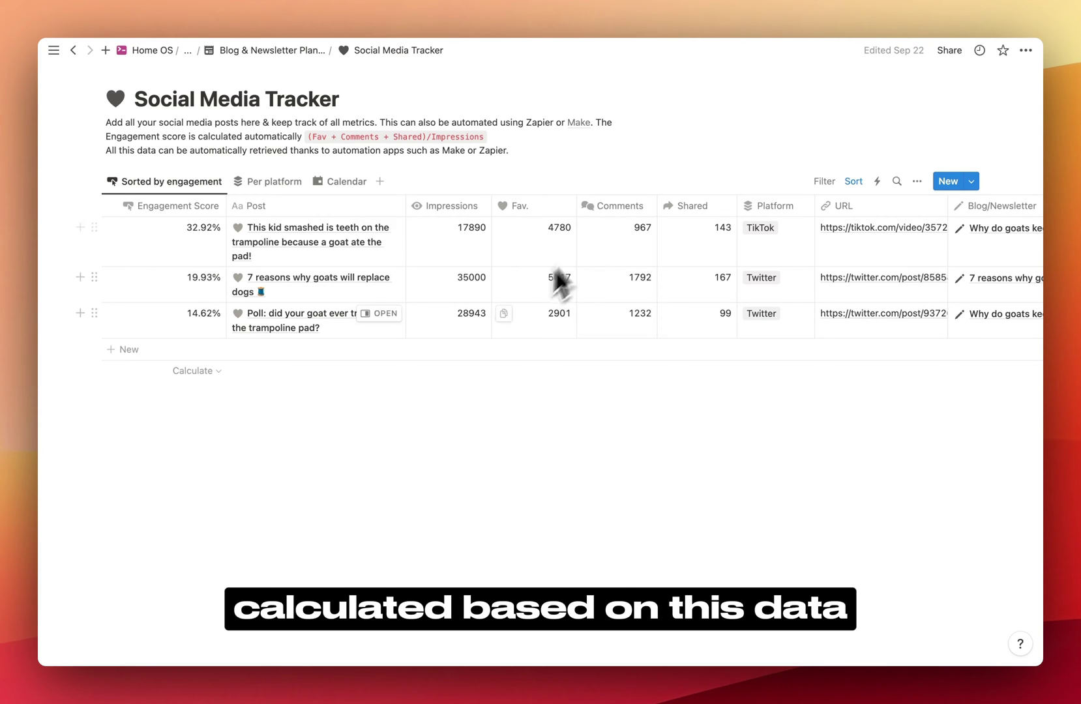
pyautogui.click(270, 183)
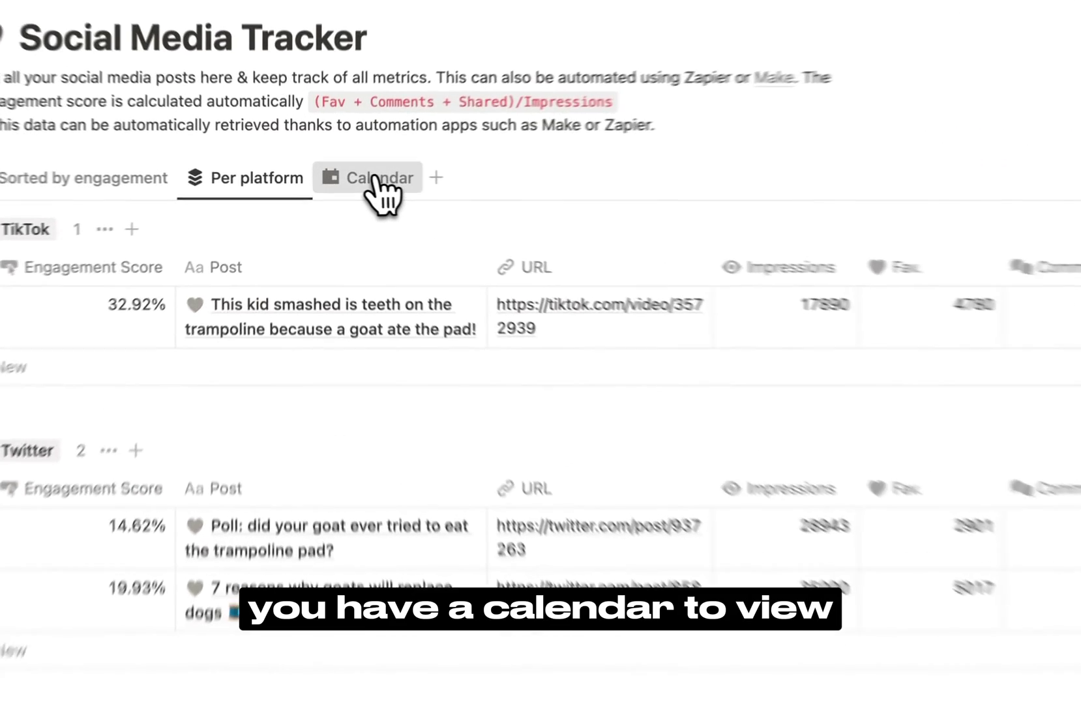
pyautogui.click(342, 182)
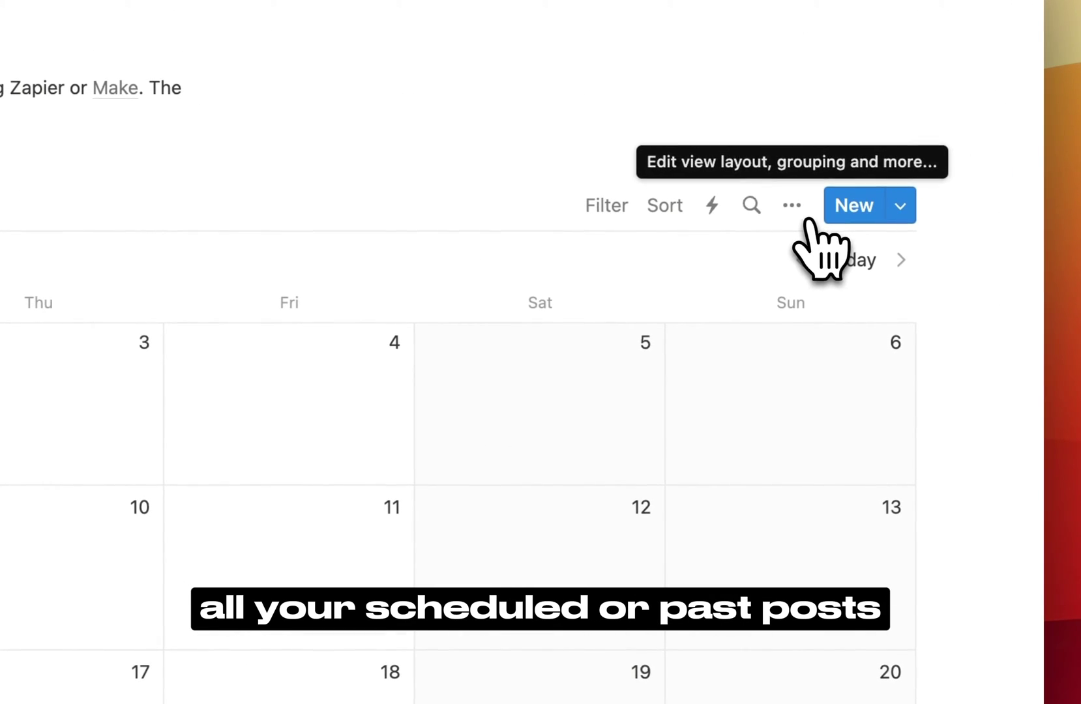
pyautogui.scroll(-5, 620, 521)
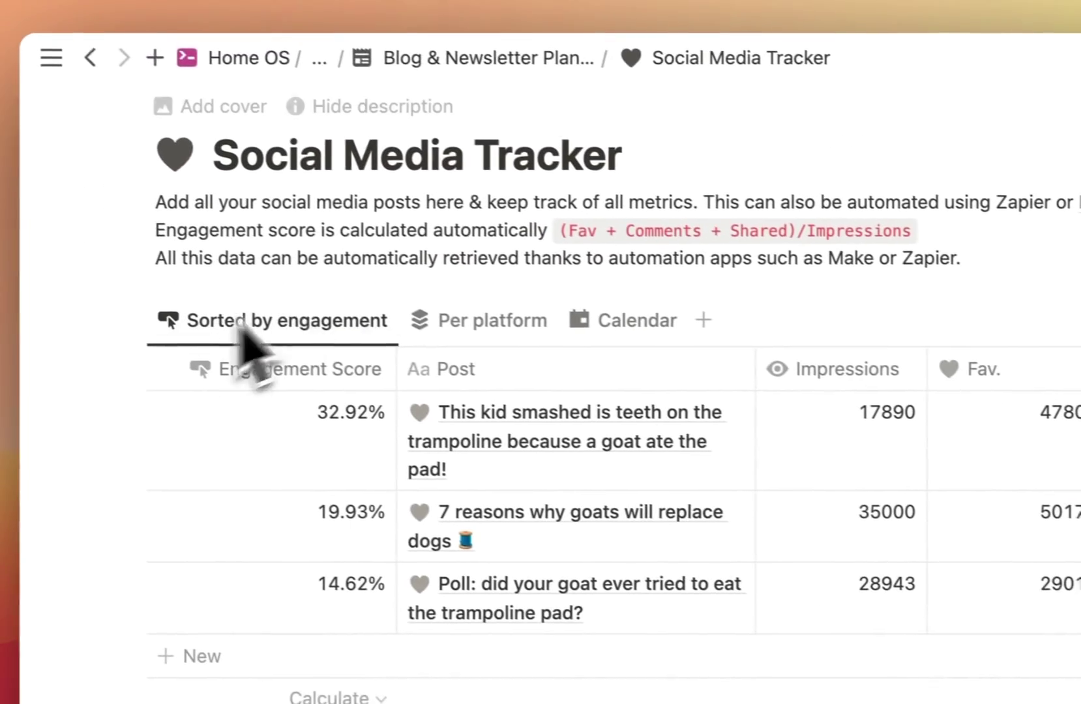
pyautogui.click(479, 57)
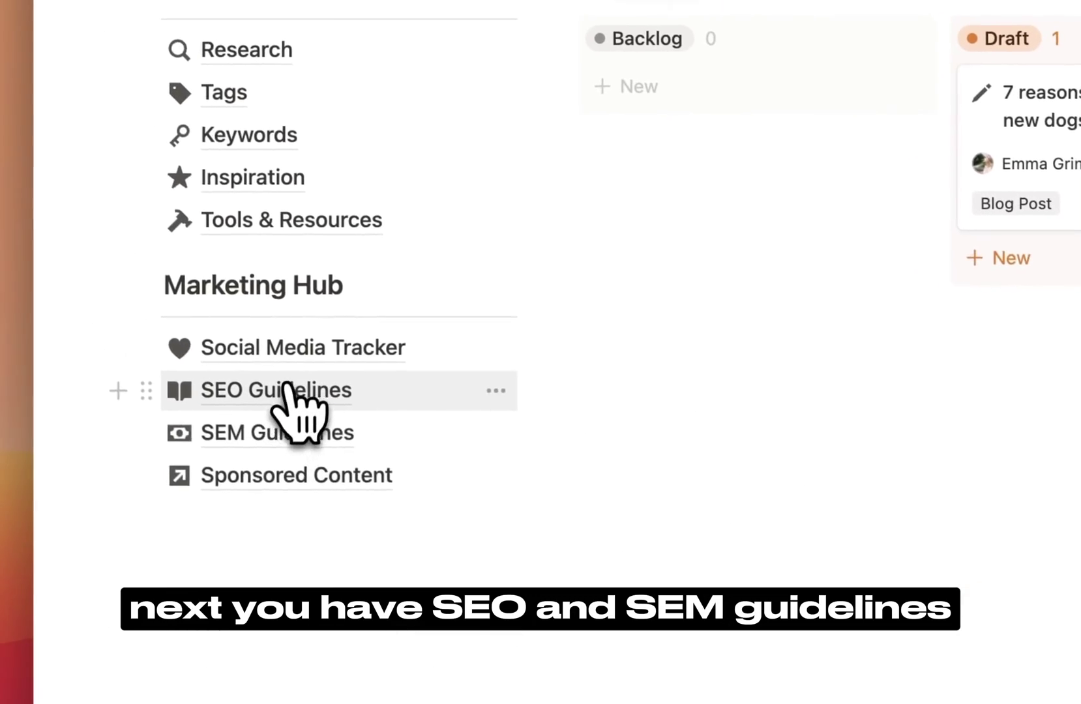
# Step: Open SEO Guidelines and tick, then untick, the two meta-description checklist items
pyautogui.click(285, 389)
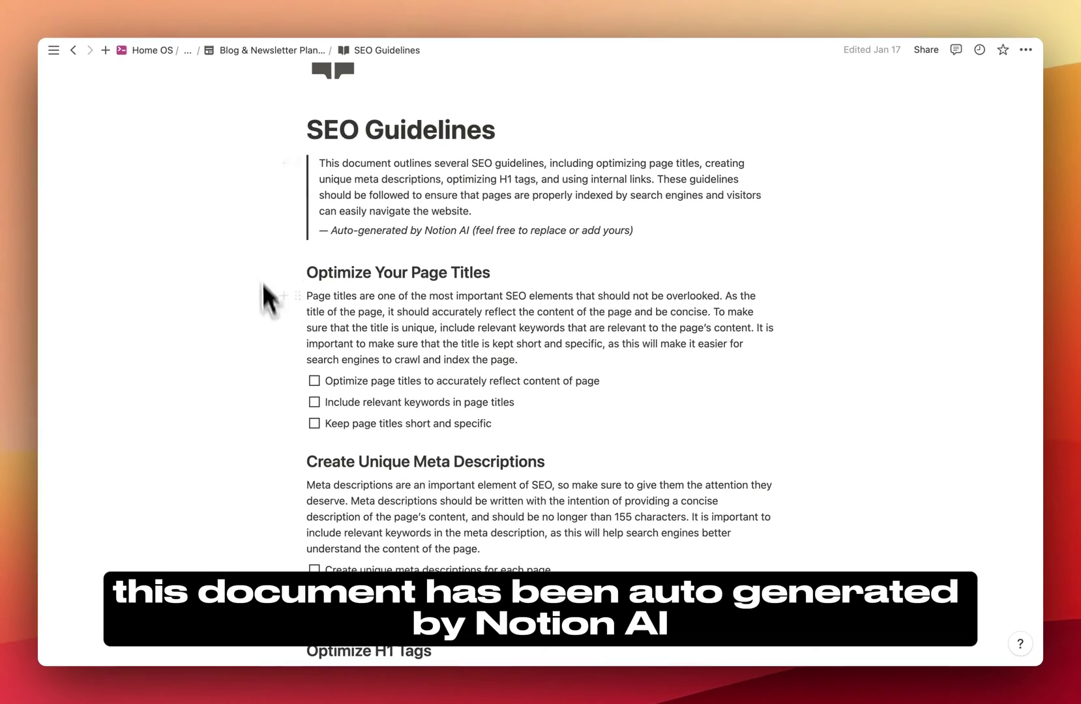
pyautogui.scroll(-10, 295, 367)
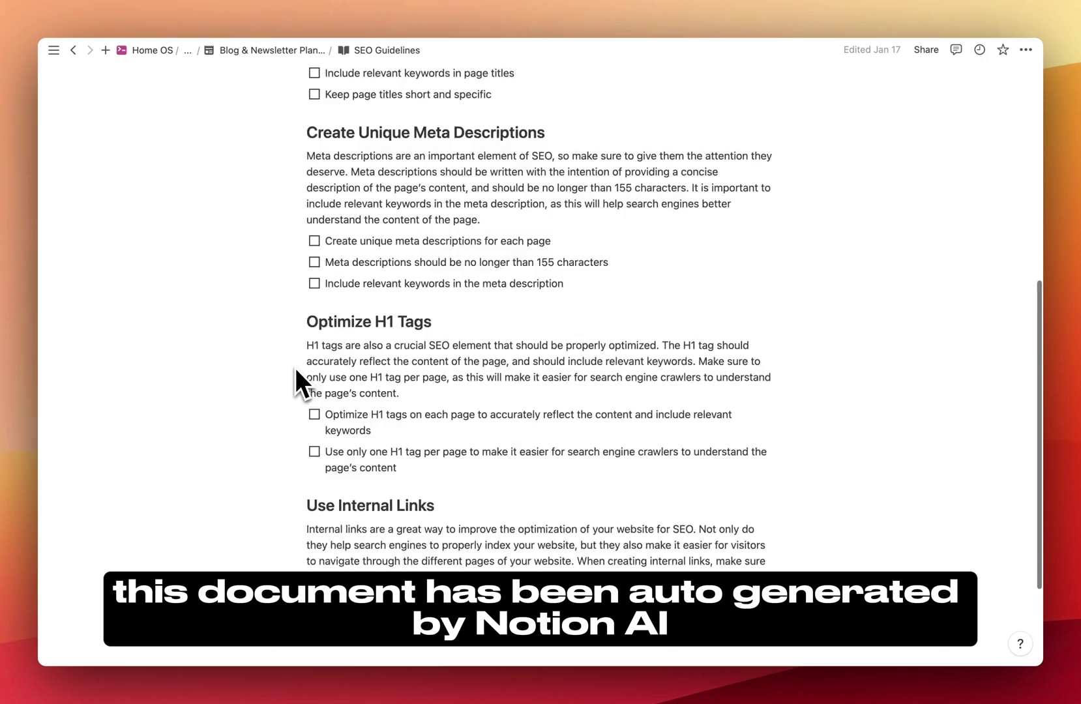
pyautogui.scroll(3, 295, 367)
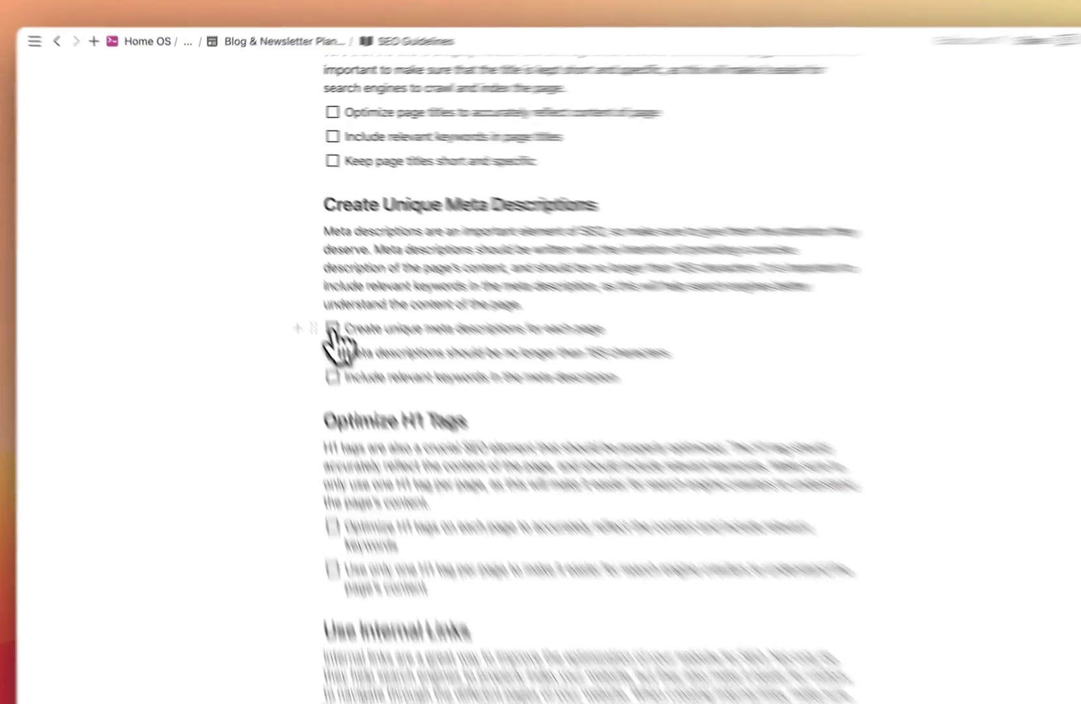
pyautogui.click(314, 301)
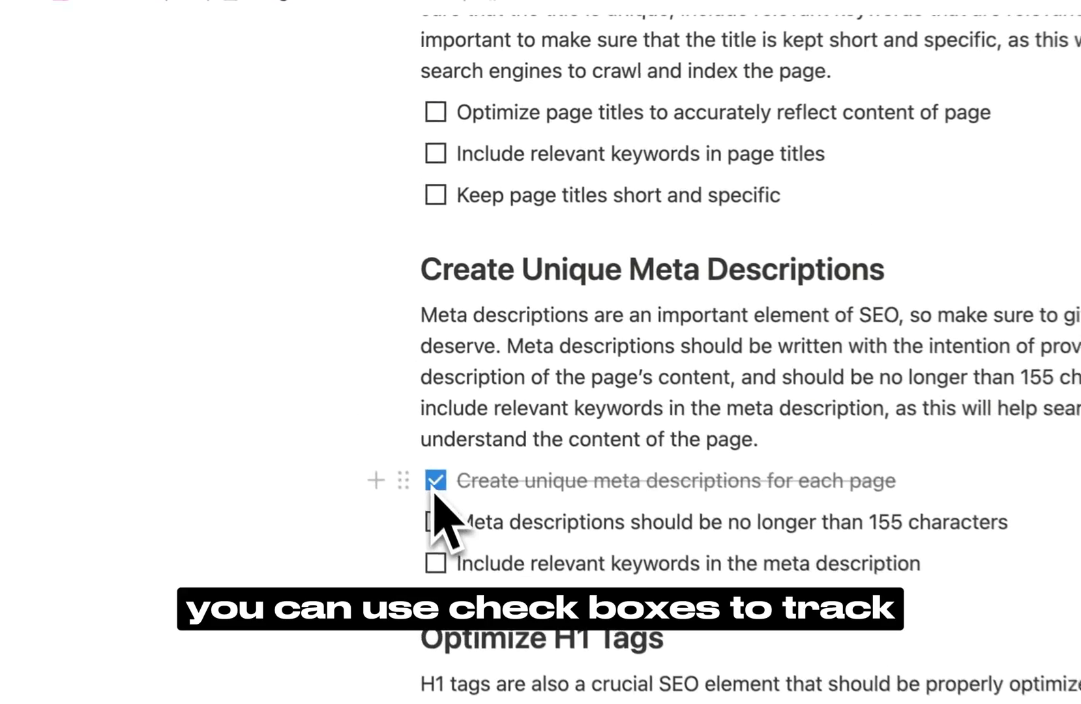
pyautogui.click(314, 322)
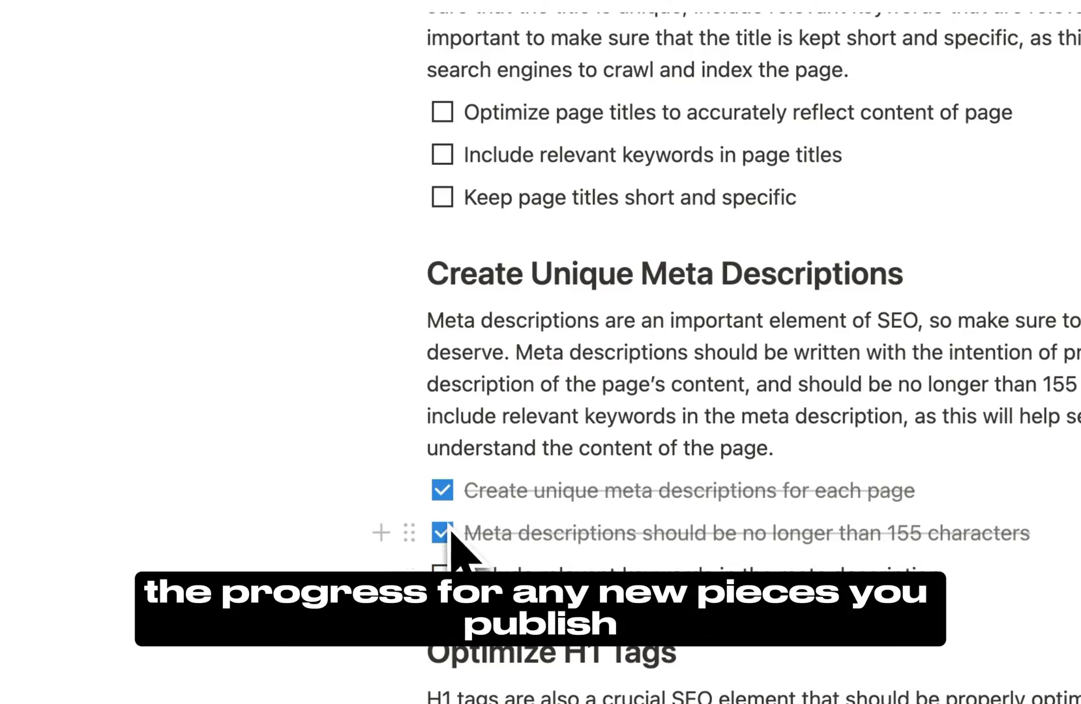
pyautogui.click(442, 532)
pyautogui.click(442, 490)
pyautogui.scroll(13, 645, 495)
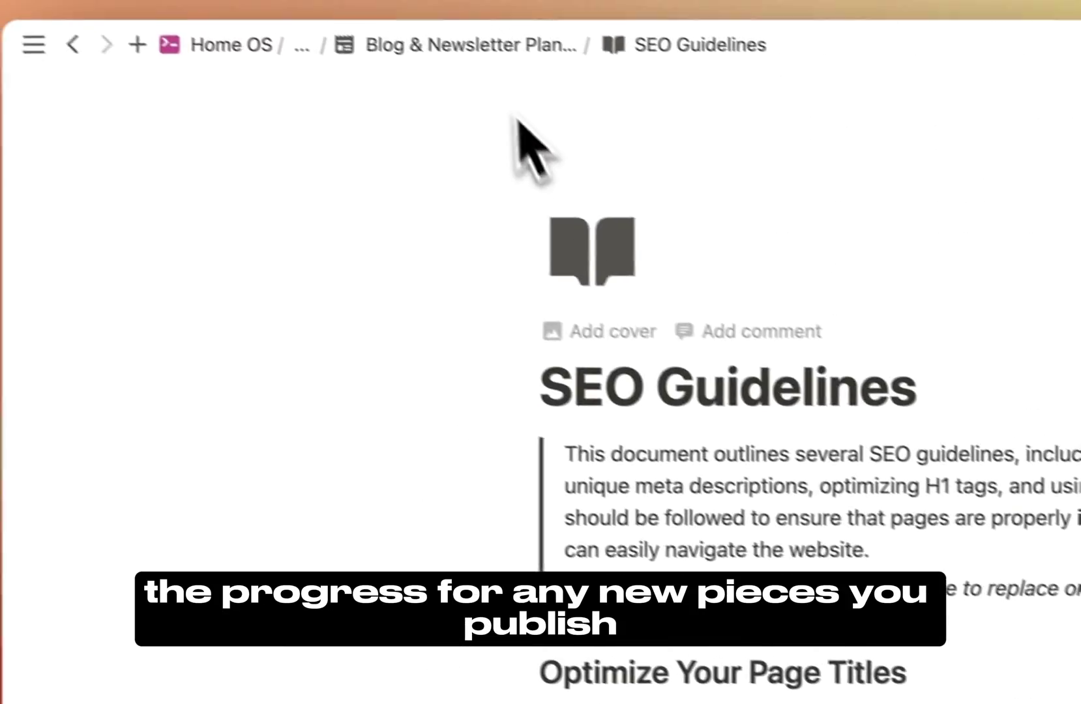
# Step: Go back to the planner and open the SEM Guidelines page
pyautogui.press('super+bracketleft')
pyautogui.click(378, 554)
pyautogui.scroll(-10, 357, 557)
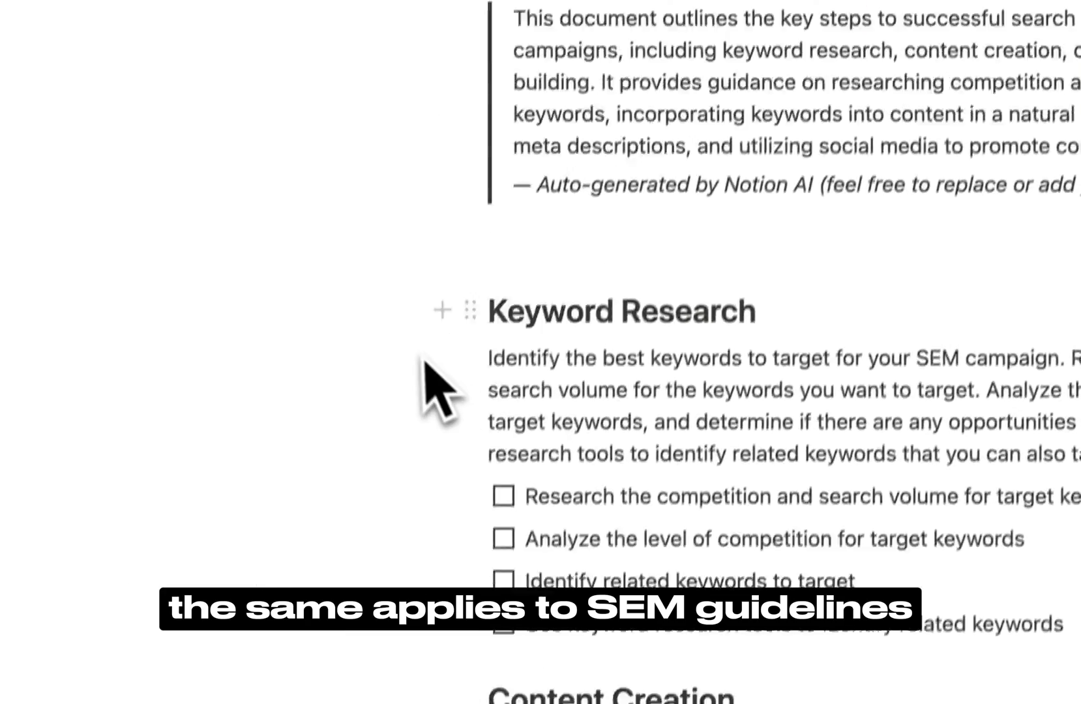
# Step: Back in the planner, open Sponsored Content, check AG1 for Goats' status options, then show the Per status board
pyautogui.press('super+bracketleft')
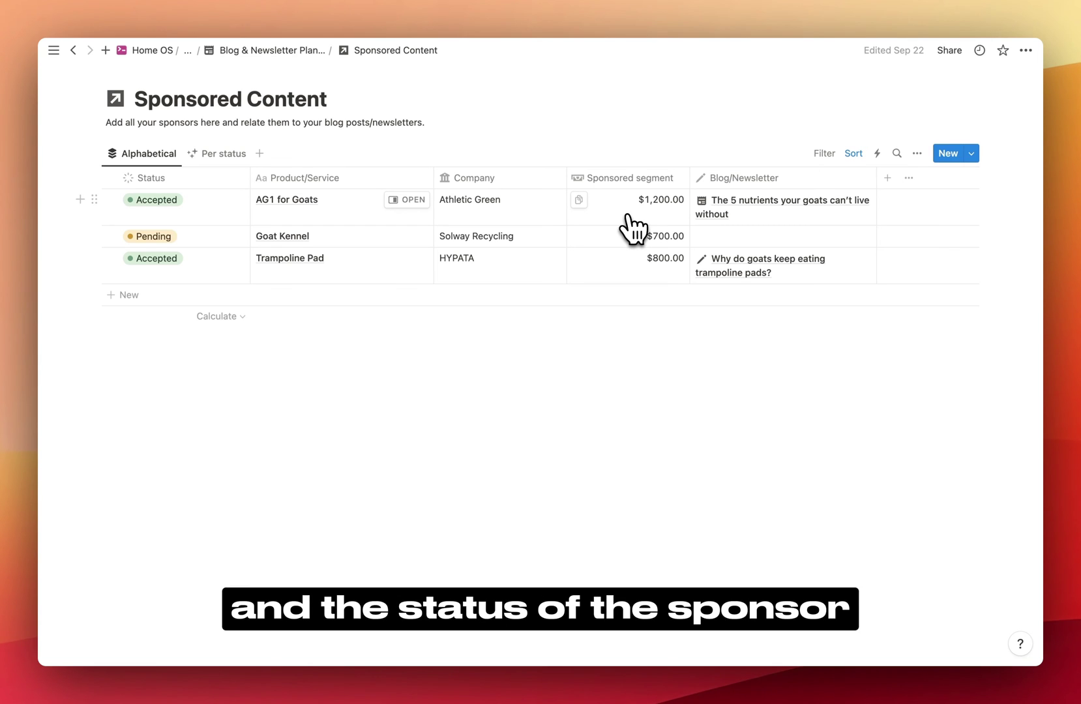
pyautogui.click(231, 216)
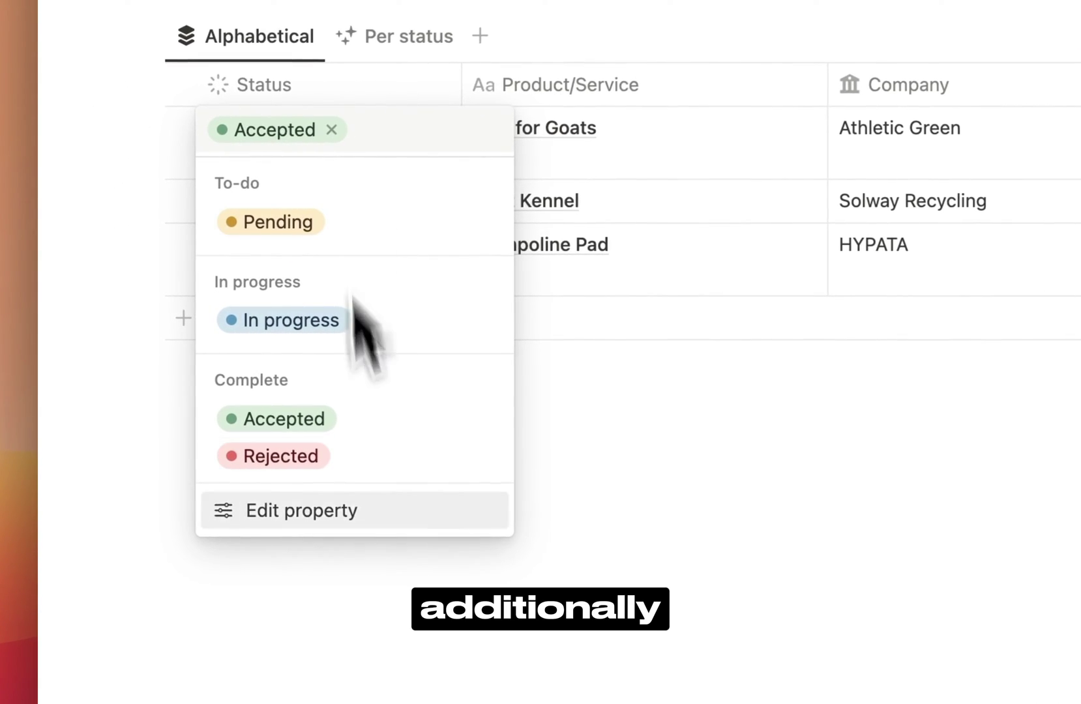
pyautogui.press('Escape')
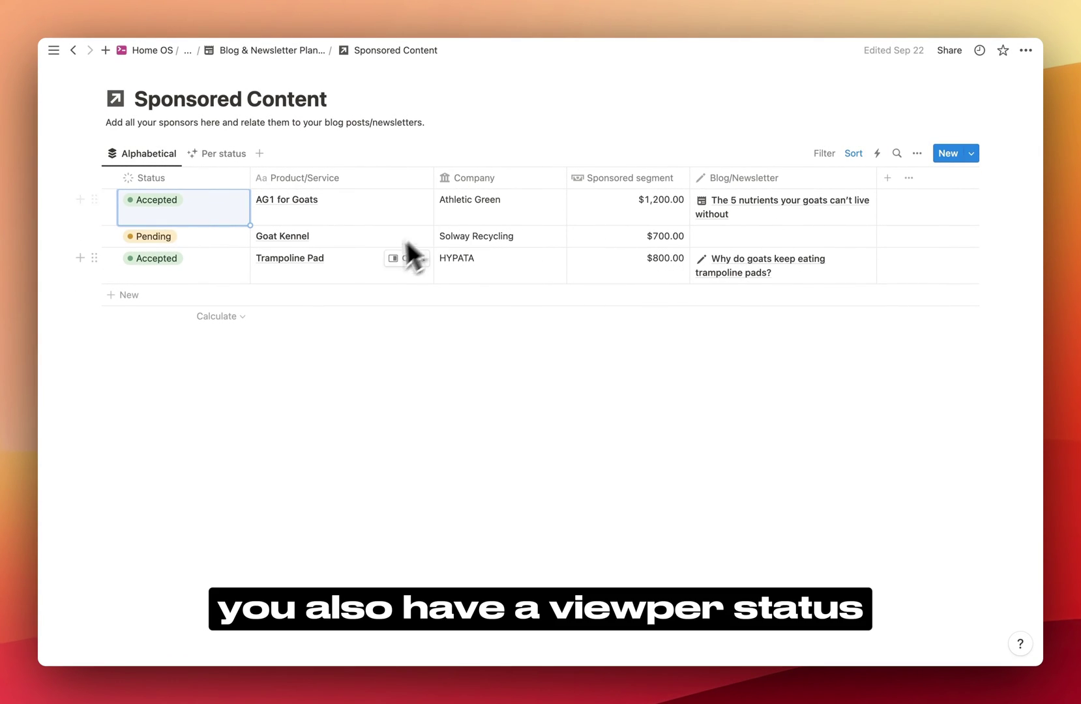
pyautogui.click(219, 154)
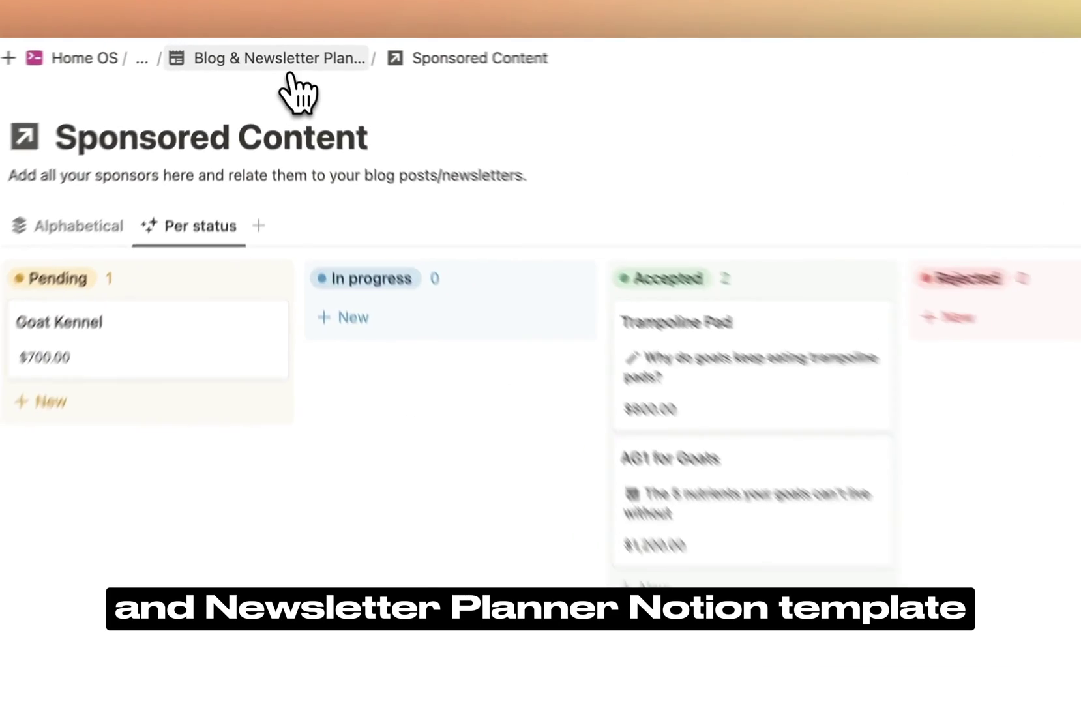
# Step: Go up through the breadcrumbs to the welcome page and select the author's contact e-mail in the callout
pyautogui.click(277, 52)
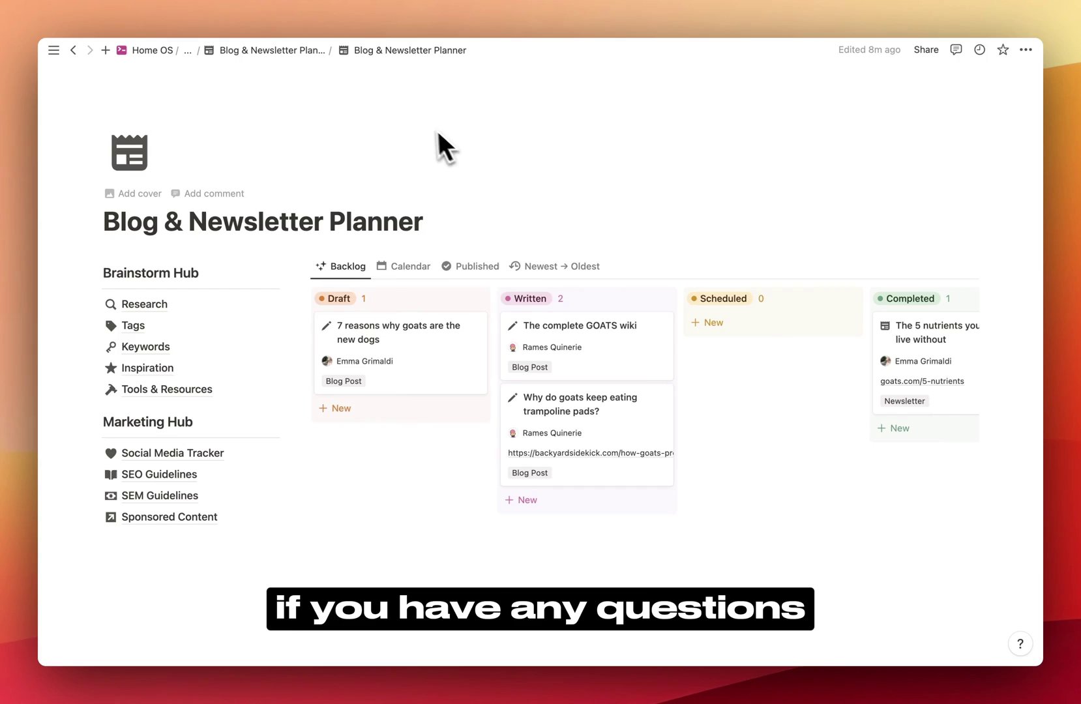
pyautogui.click(302, 50)
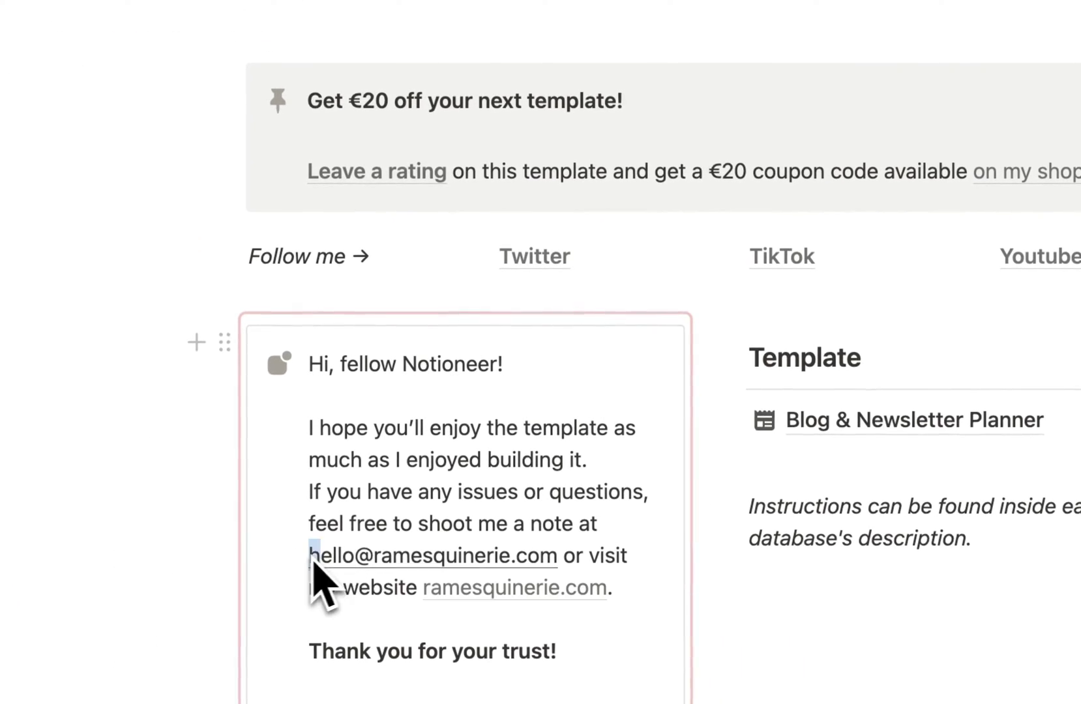
pyautogui.moveTo(312, 560); pyautogui.dragTo(552, 562)
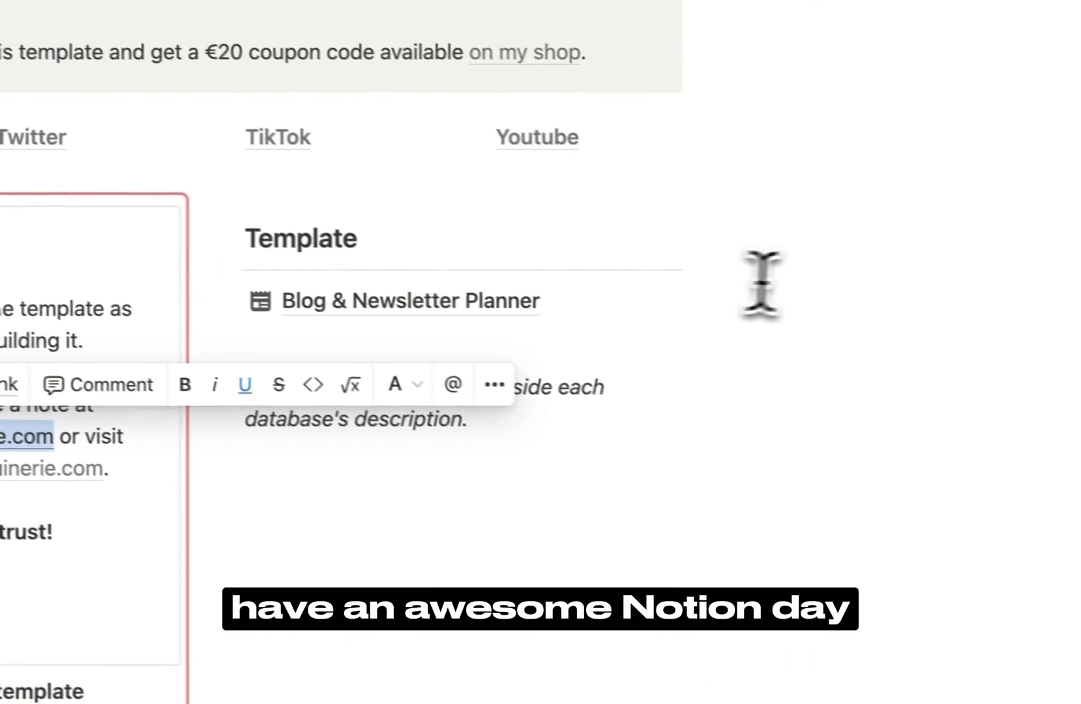